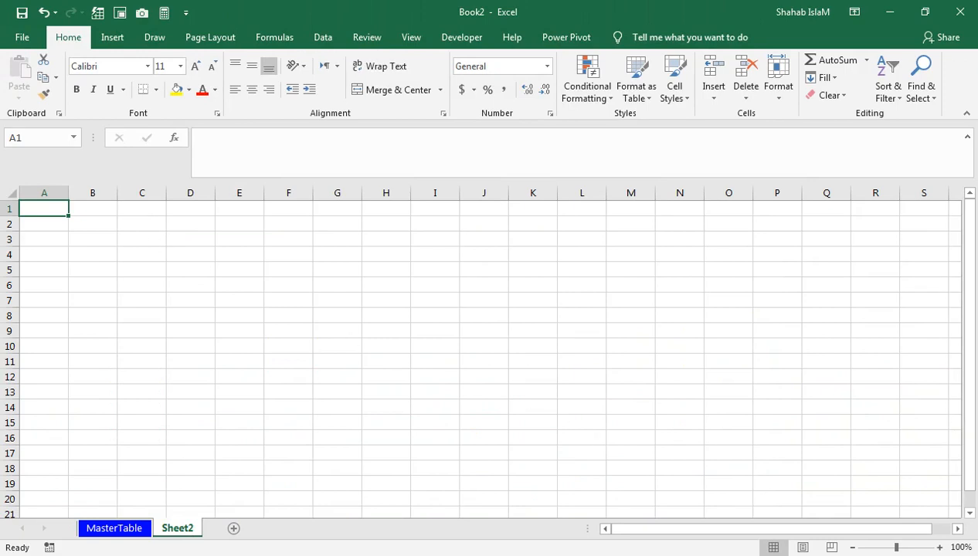
Step: Enter the label "criteria" in cell A1 and "Count" in cell A2 of Sheet2
left_click(905, 548)
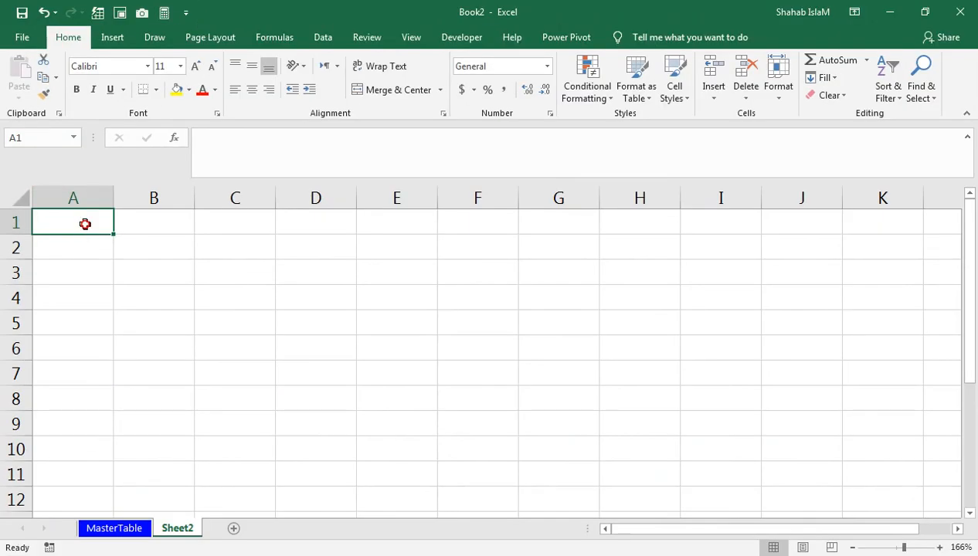
type("criteria")
key("Right")
key("Left")
key("Down")
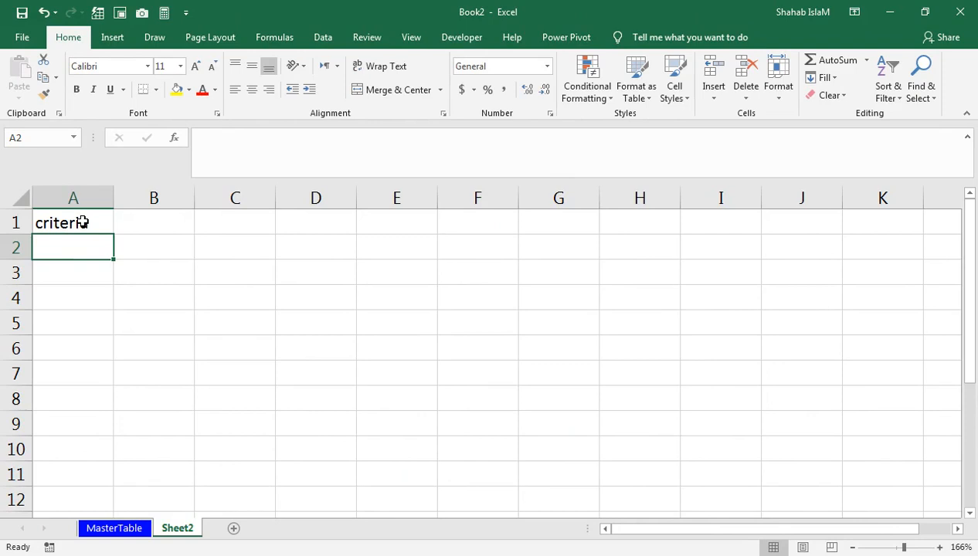
type("Count")
key("Return")
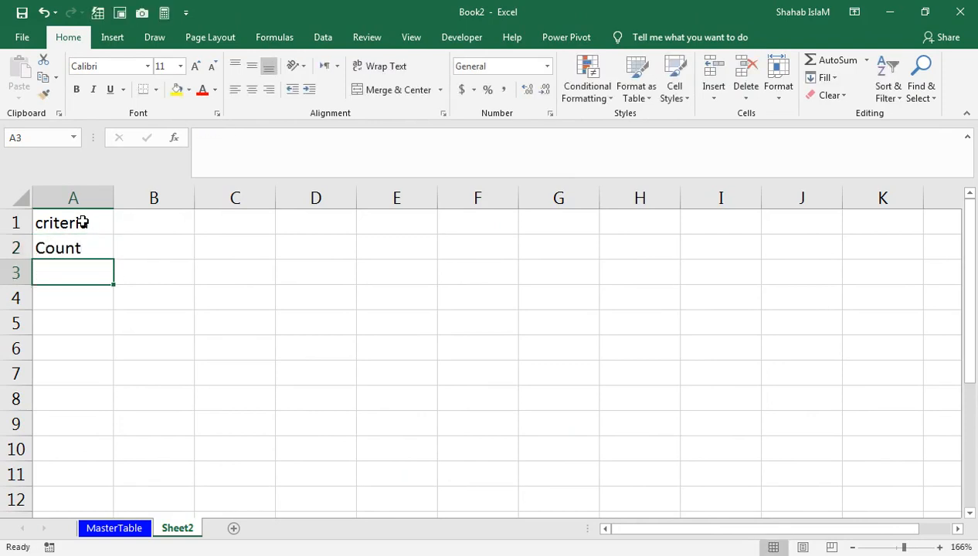
Step: Correct the label in cell A1 to "Criteria" with a capital C
left_click(81, 223)
key("BackSpace")
type("C")
Step: Enter the note "<<--Select in Criteria" in cell C1
key("Tab")
key("Tab")
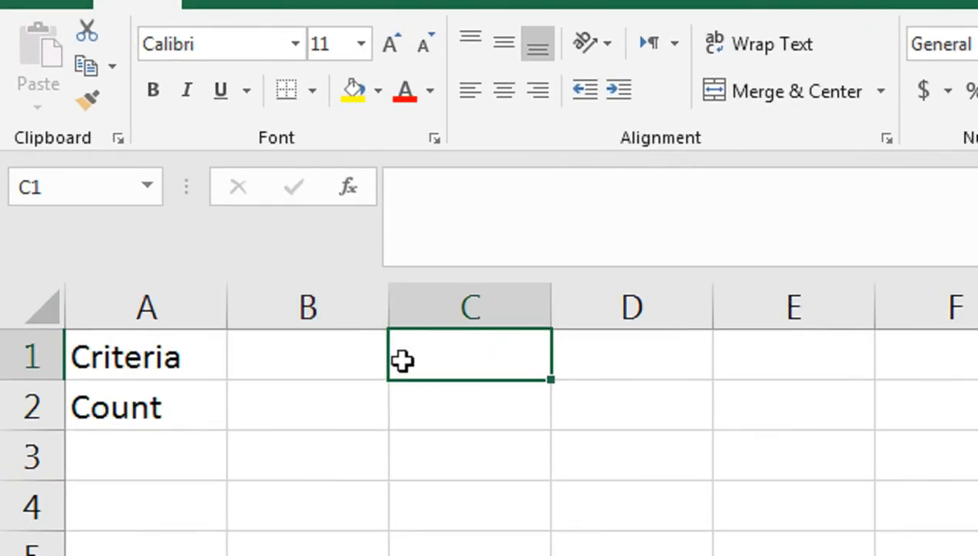
type("<")
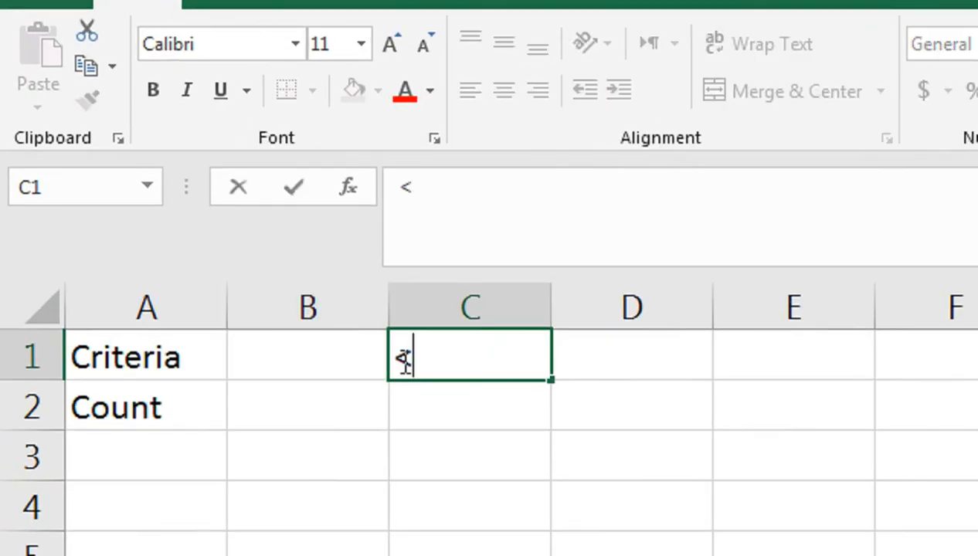
type("<--Select in")
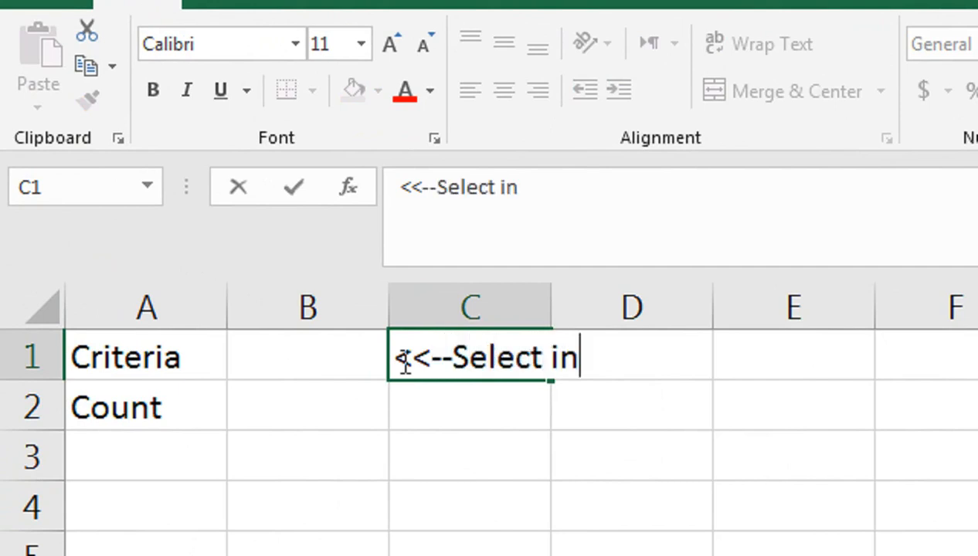
type(" Criteria")
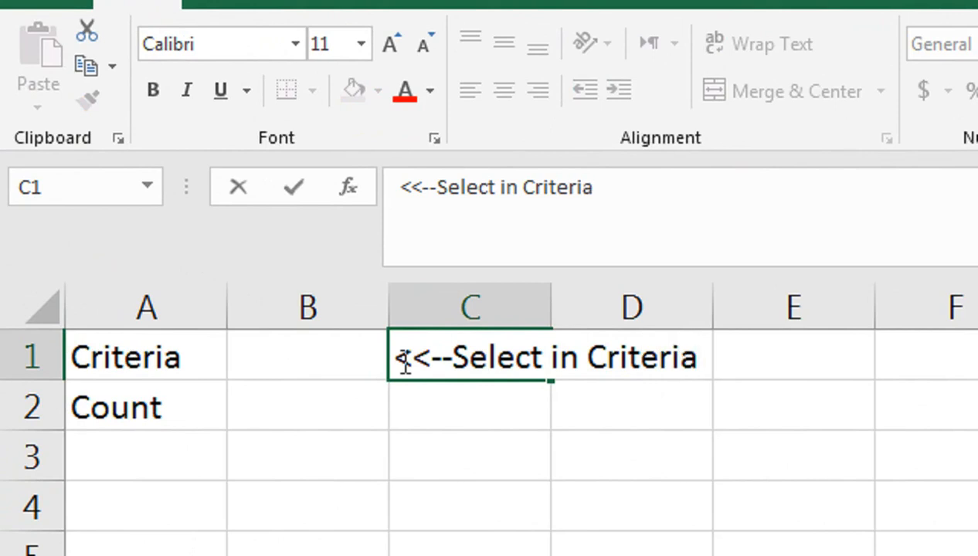
key("Return")
Step: Make cell B1 active and widen column B slightly
key("Up")
key("Right")
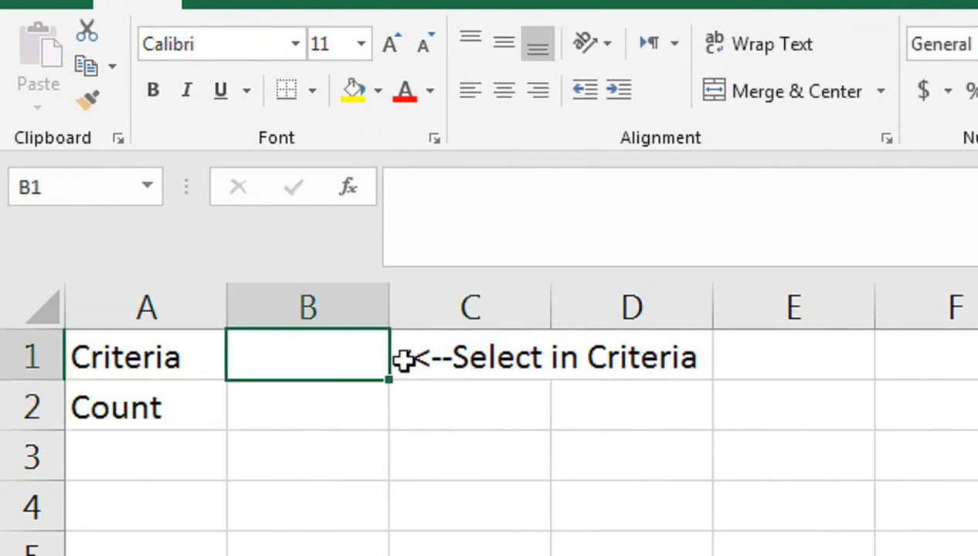
left_click_drag(386, 316, 428, 317)
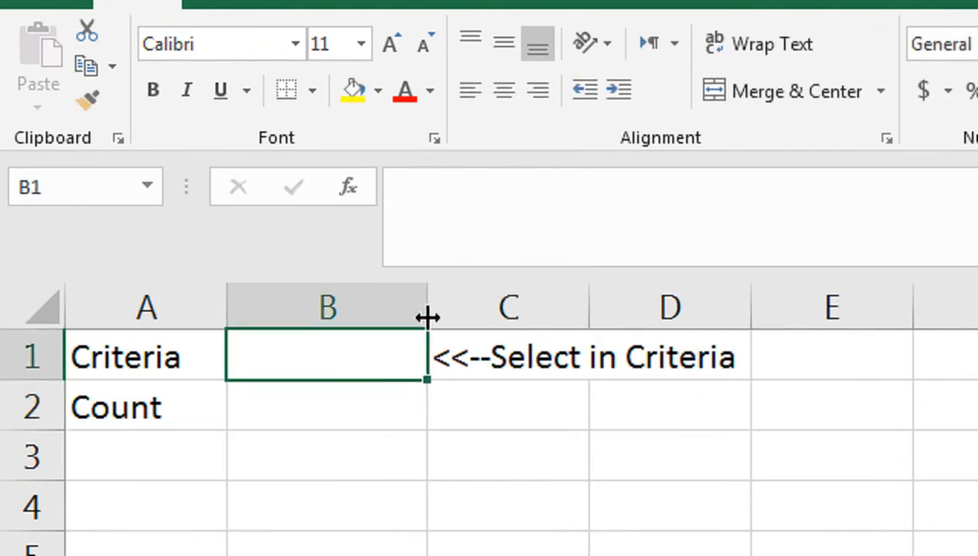
Step: Copy the Item Name column with its header, B3:B211, from MasterTable into a new sheet starting at A1
left_click(128, 530)
left_click(194, 321)
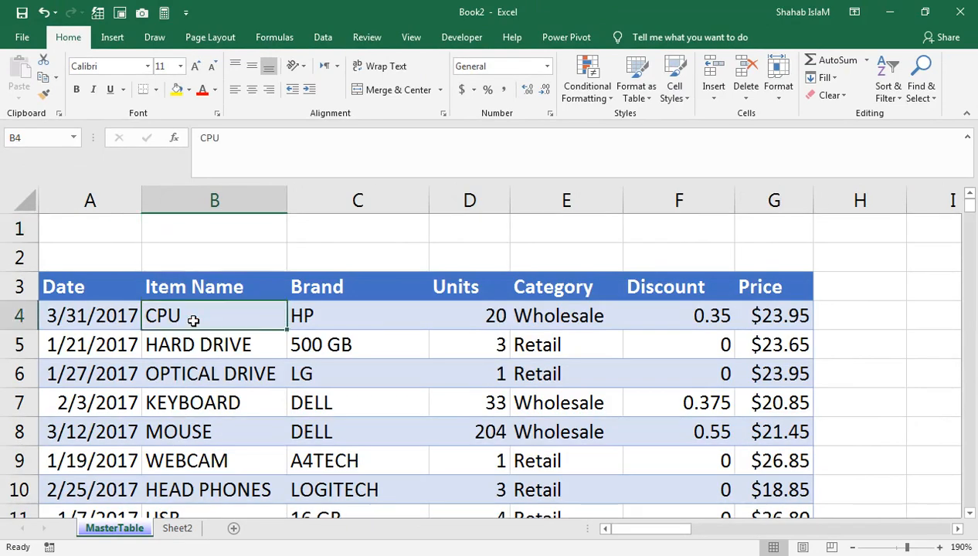
key("Up")
key("ctrl+shift+Down")
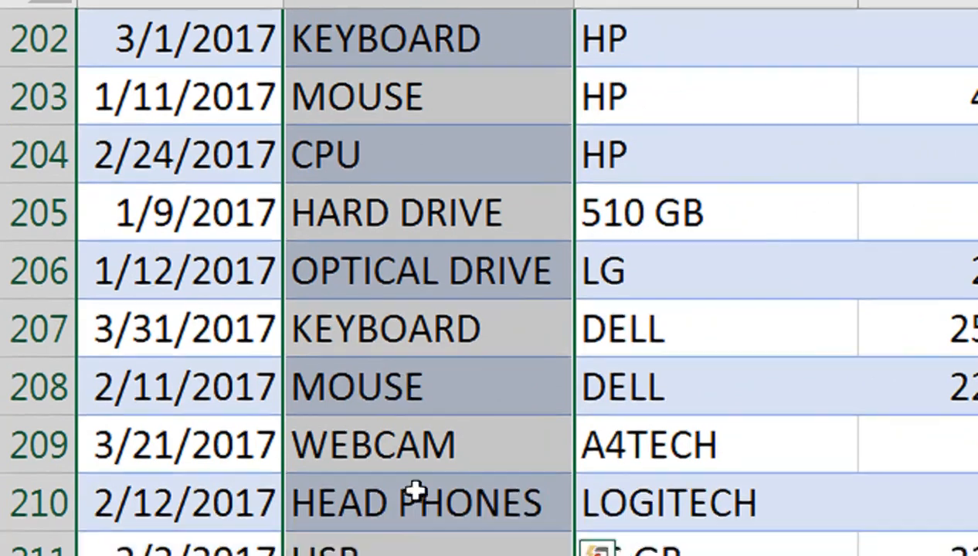
key("ctrl+q")
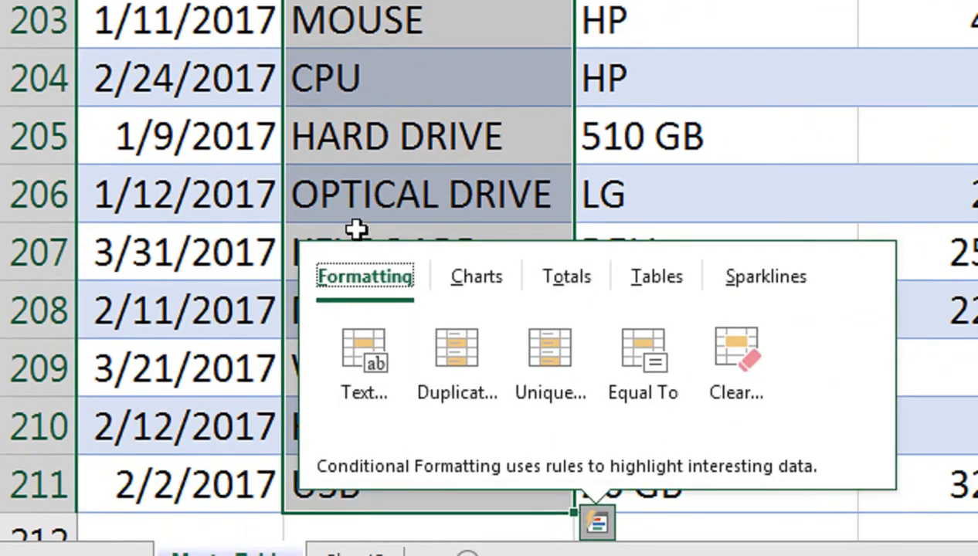
left_click(358, 229)
key("Down")
key("Down")
key("Down")
key("Down")
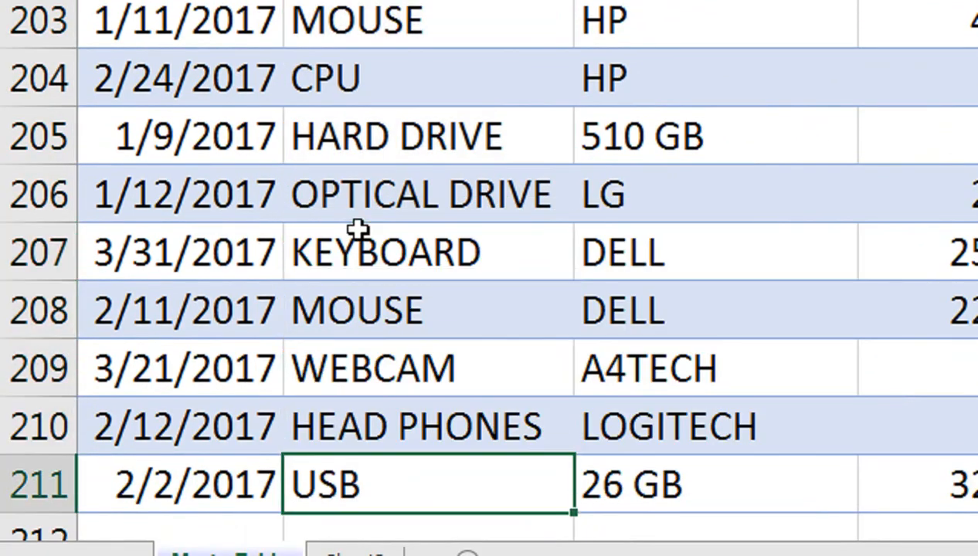
key("ctrl+shift+Up")
key("ctrl+c")
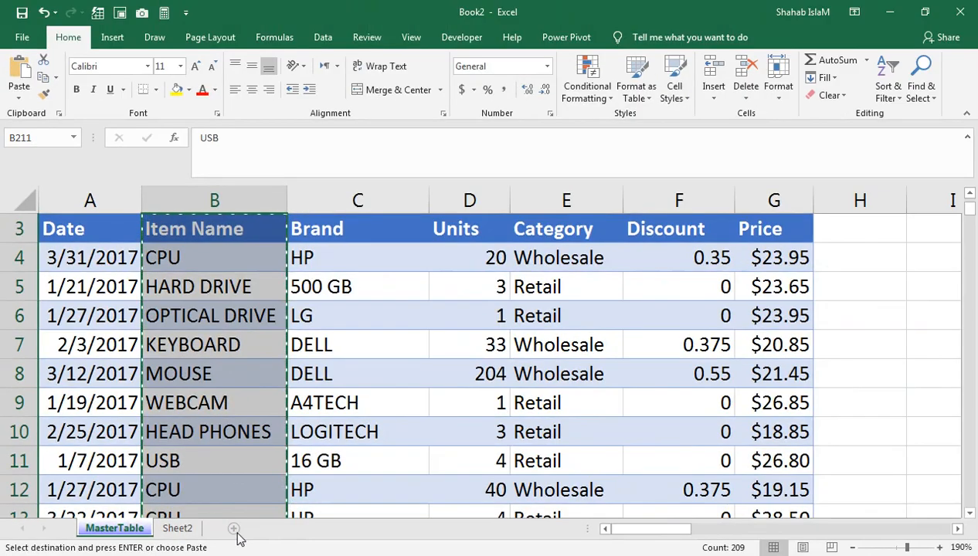
left_click(235, 531)
key("ctrl+v")
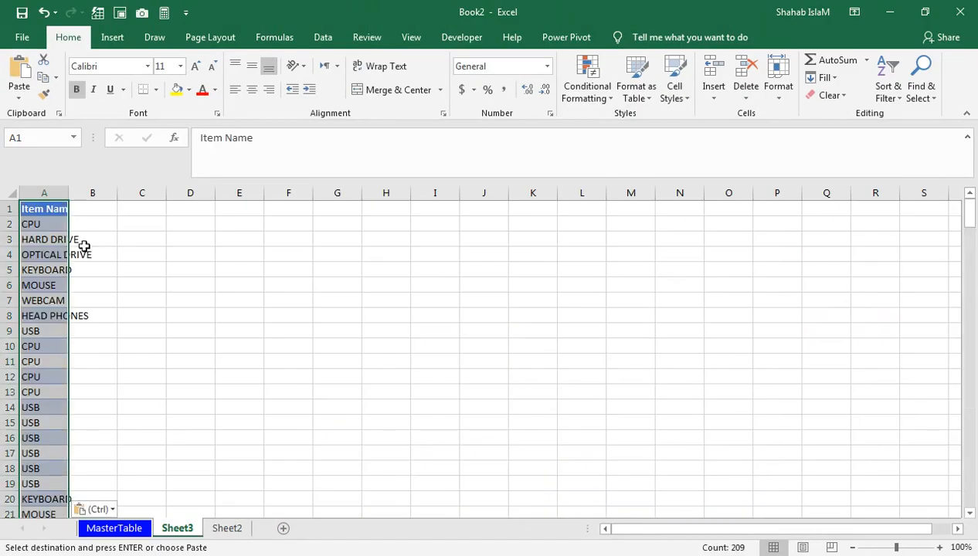
Step: Remove the duplicate values from the pasted Item Name column, treating the first row as a header
left_click(61, 211)
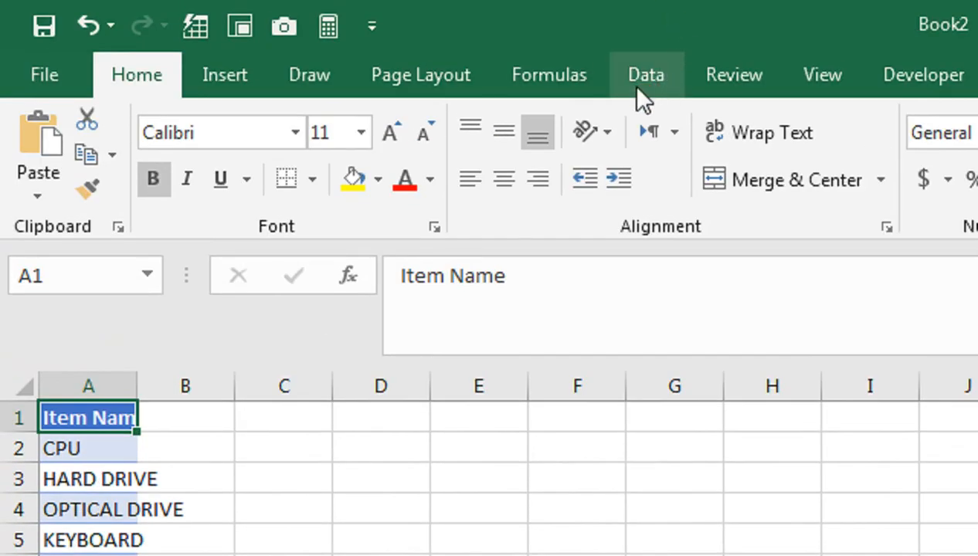
left_click(639, 83)
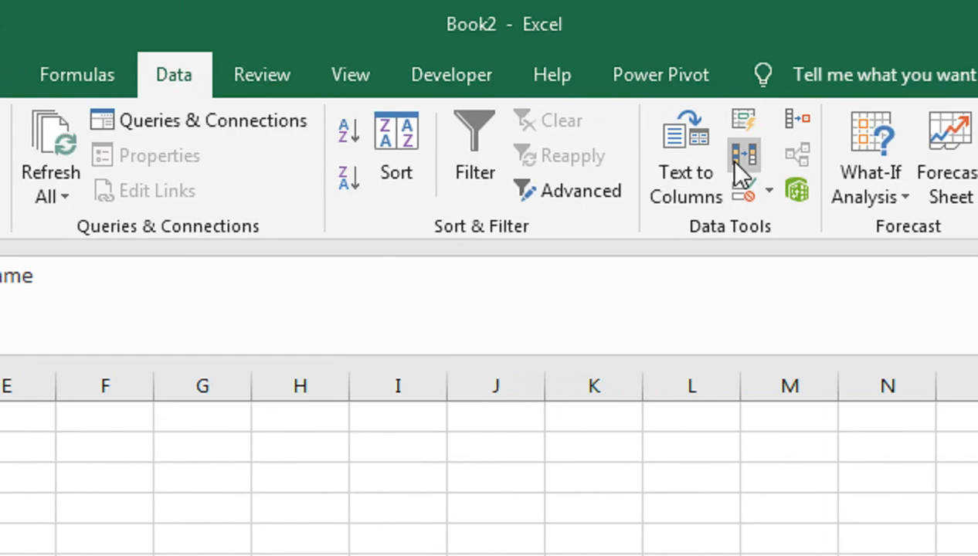
left_click(738, 161)
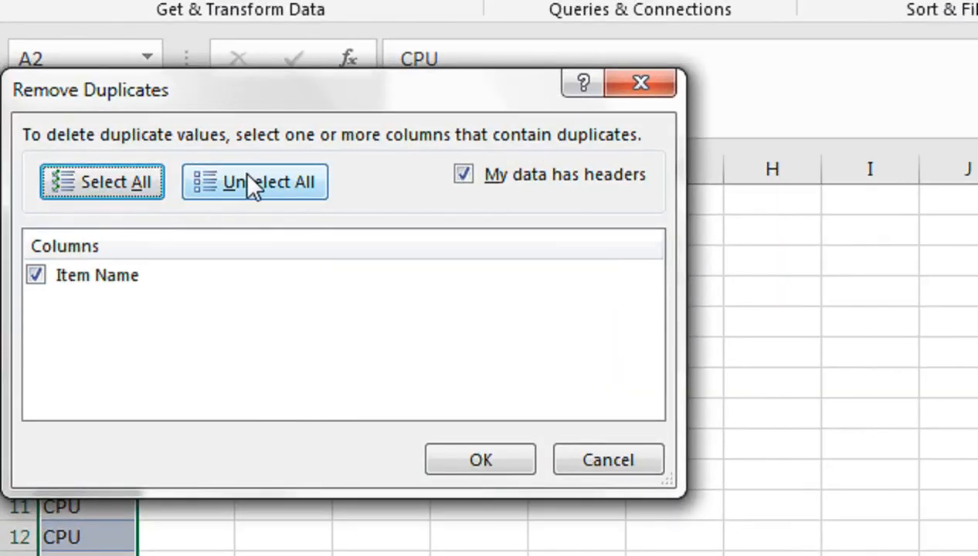
left_click(447, 456)
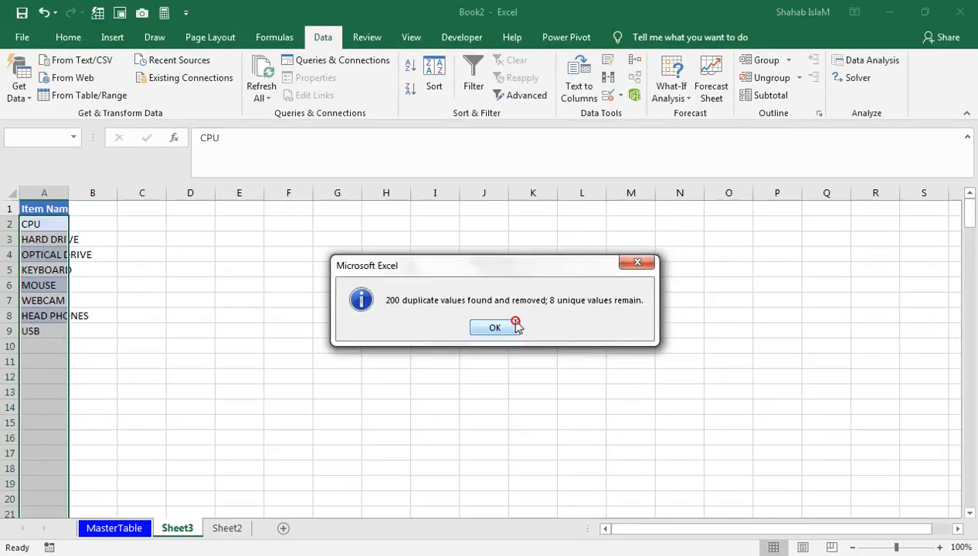
left_click(641, 407)
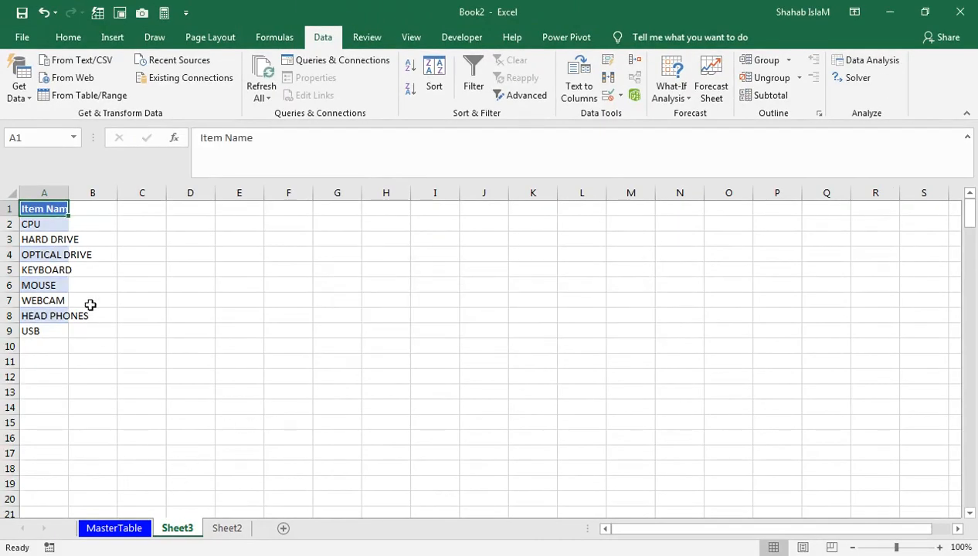
Step: Add List data validation to cell B1 of Sheet2 with the source =Sheet3!$A$2:$A$9
left_click(225, 527)
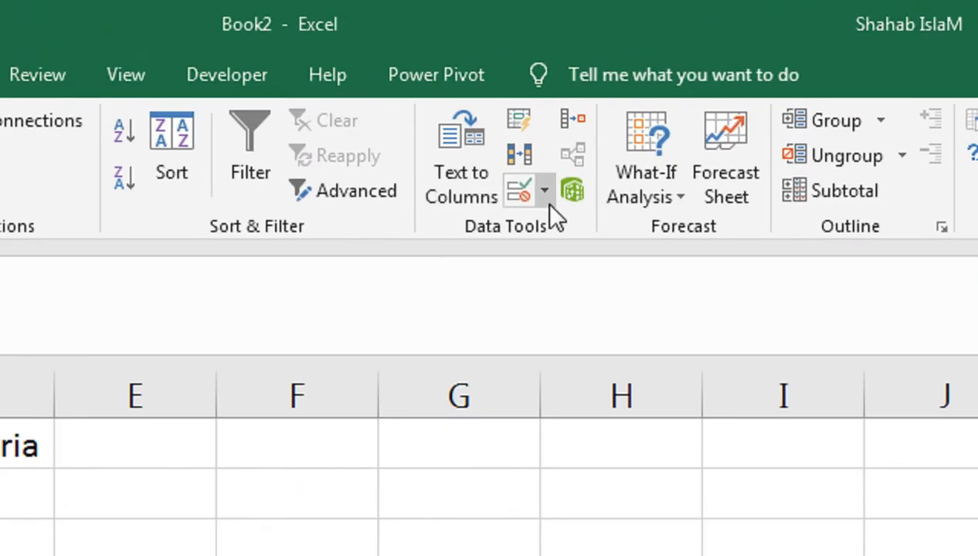
left_click(621, 95)
left_click(634, 112)
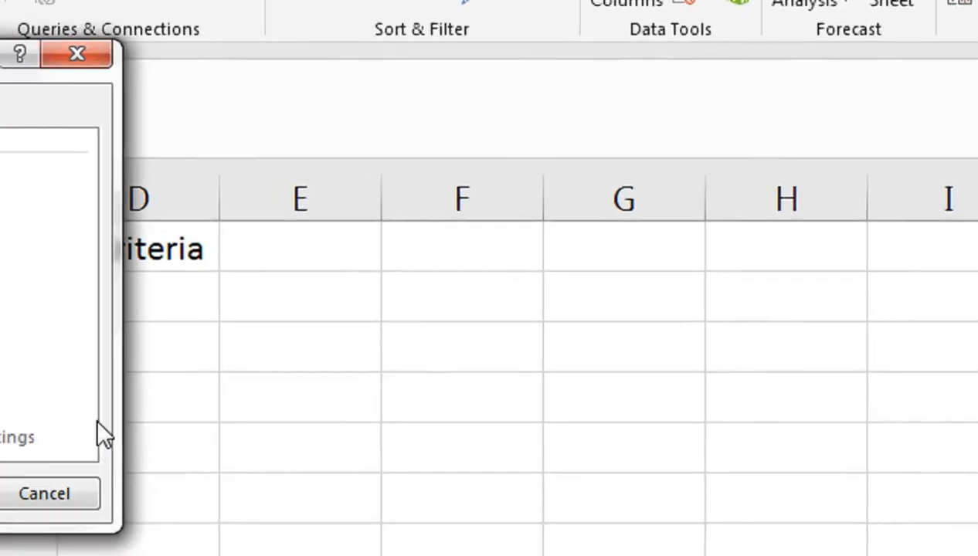
left_click_drag(172, 92, 627, 150)
left_click(394, 292)
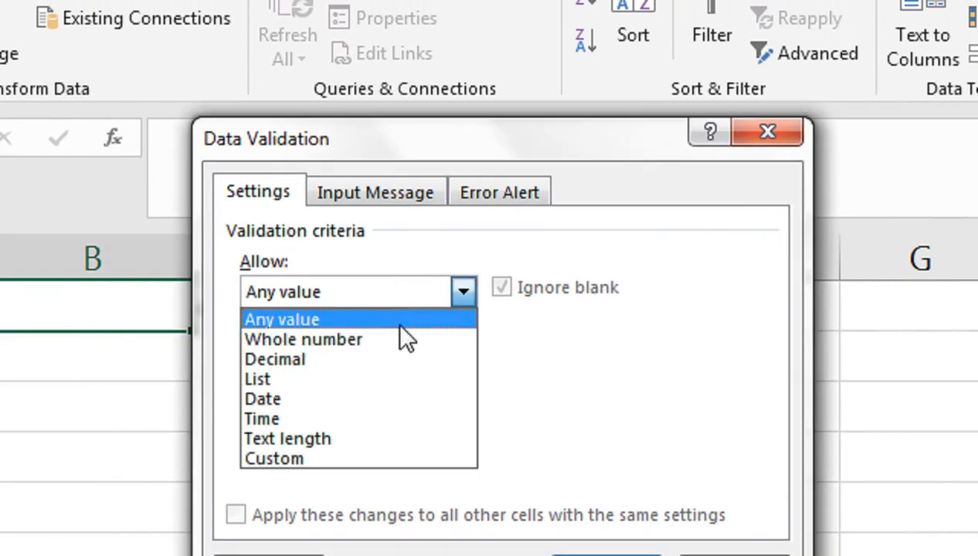
left_click(405, 376)
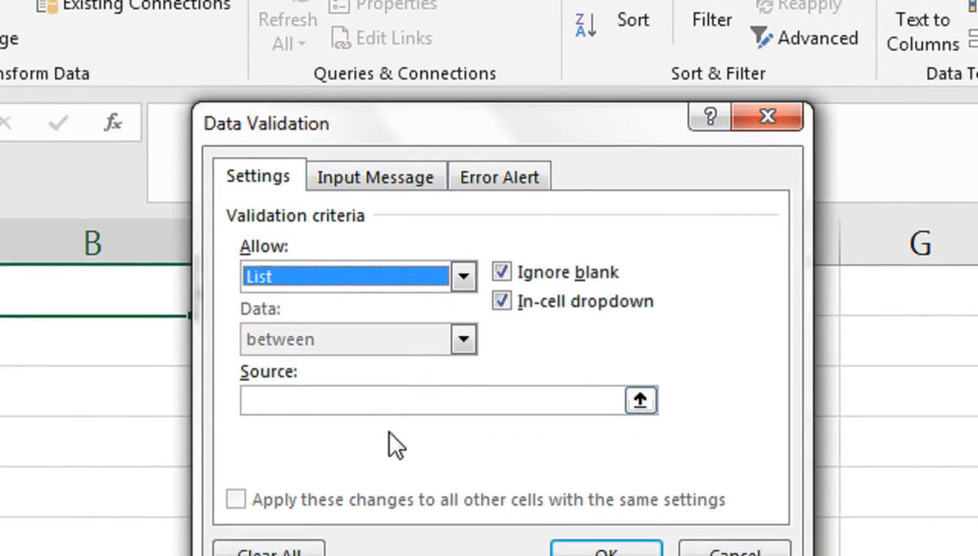
left_click(389, 400)
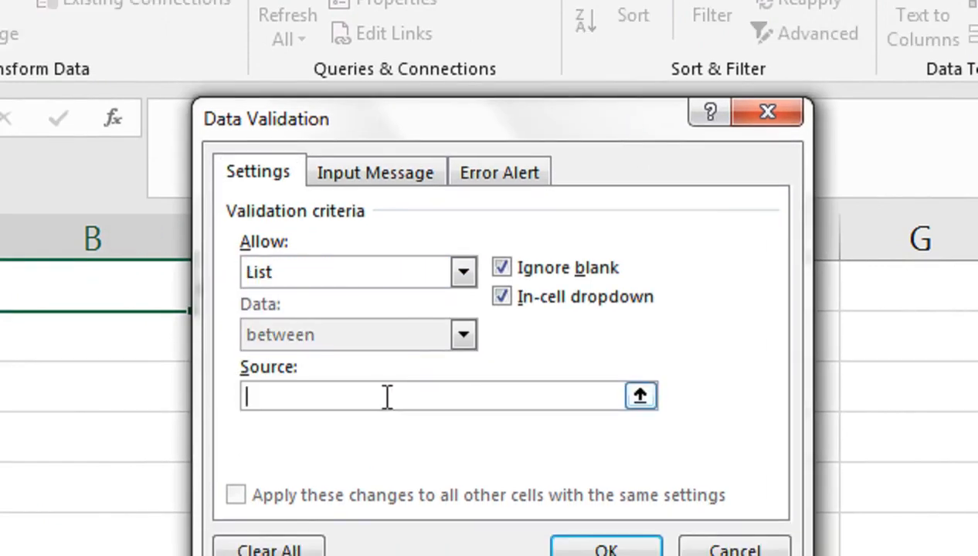
left_click(184, 528)
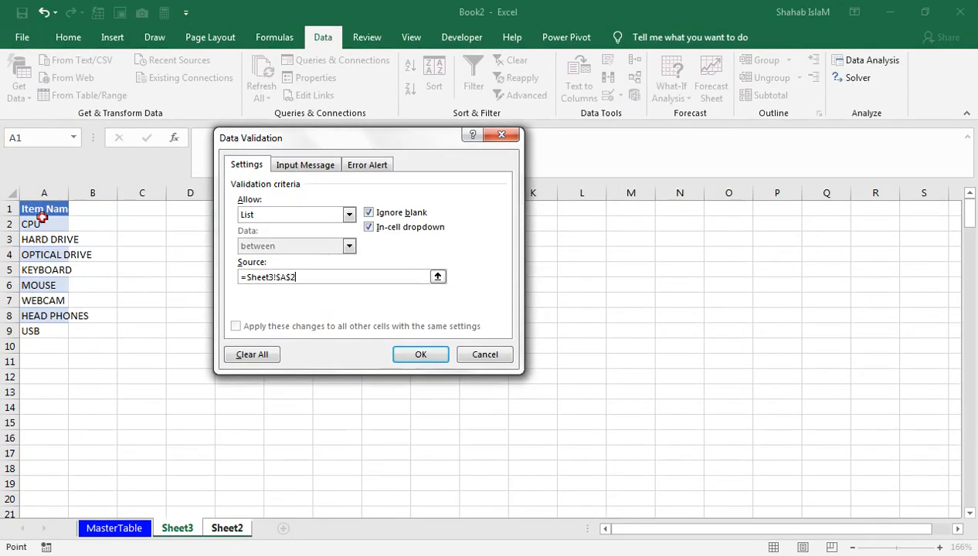
left_click_drag(41, 219, 39, 329)
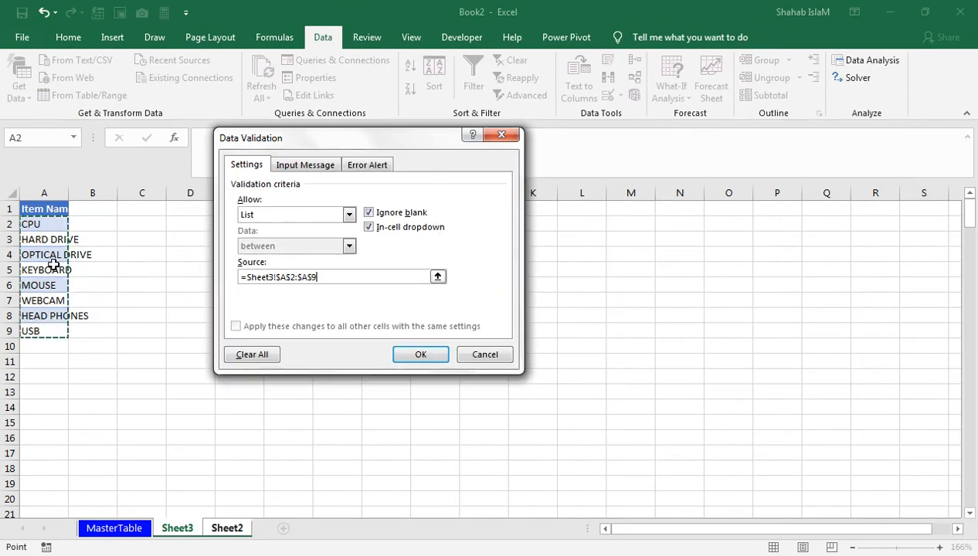
left_click(417, 354)
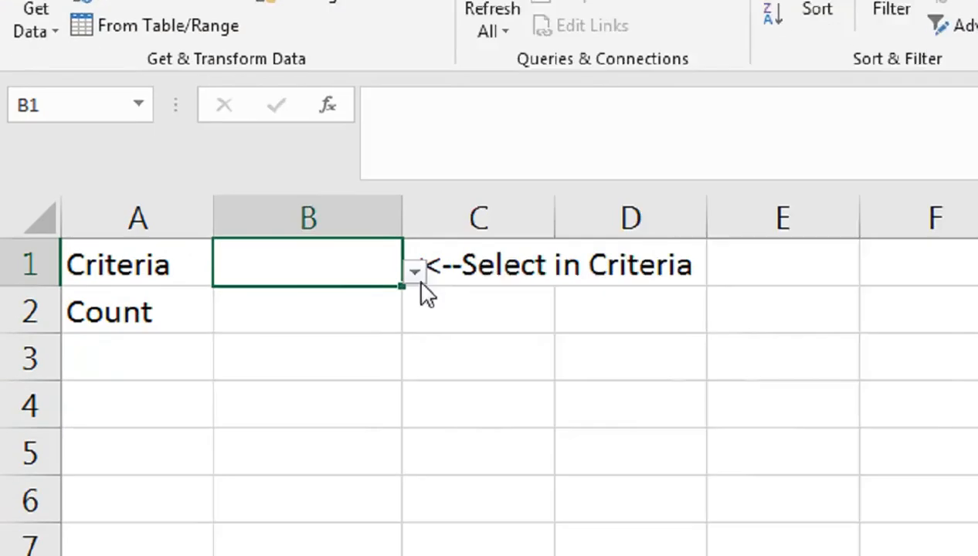
Step: Choose HARD DRIVE as the criteria in cell B1
left_click(214, 225)
left_click(438, 338)
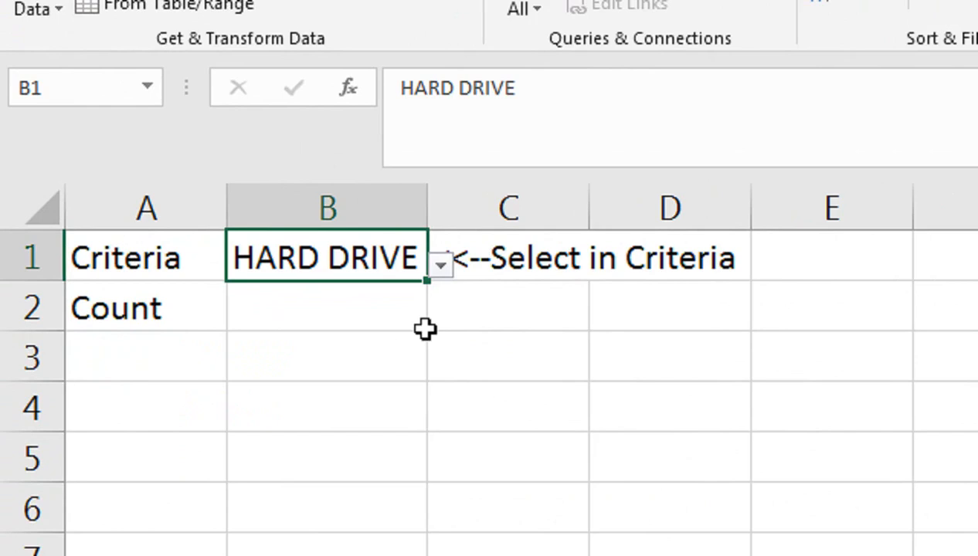
Step: Start a COUNTIF formula in cell B2 of Sheet2 with column B of MasterTable as the range
left_click(378, 310)
type("=couont")
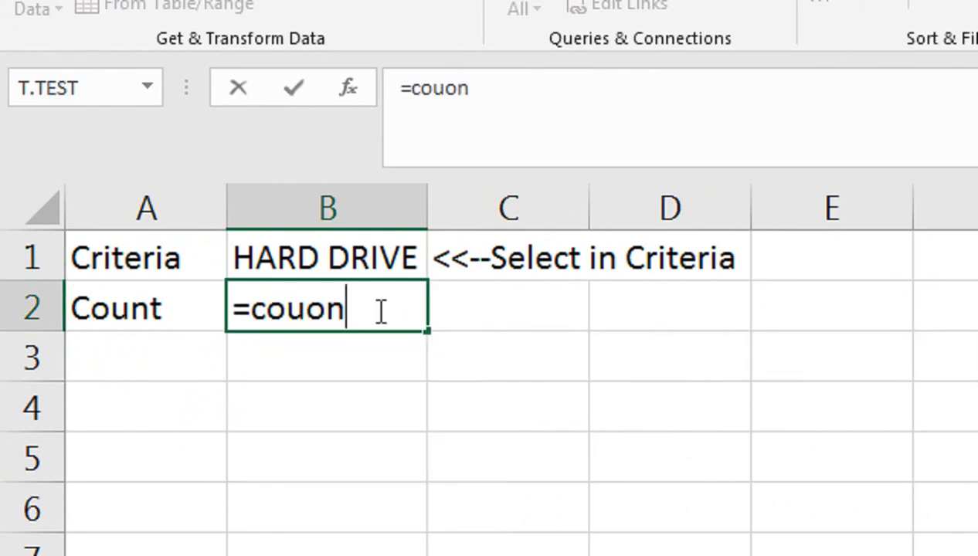
key("BackSpace")
key("BackSpace")
key("BackSpace")
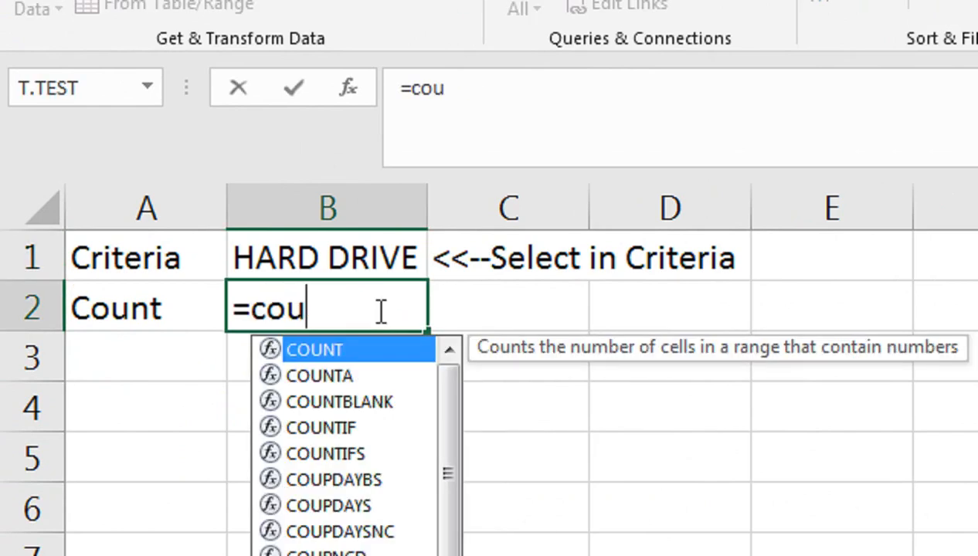
key("Down")
key("Down")
key("Down")
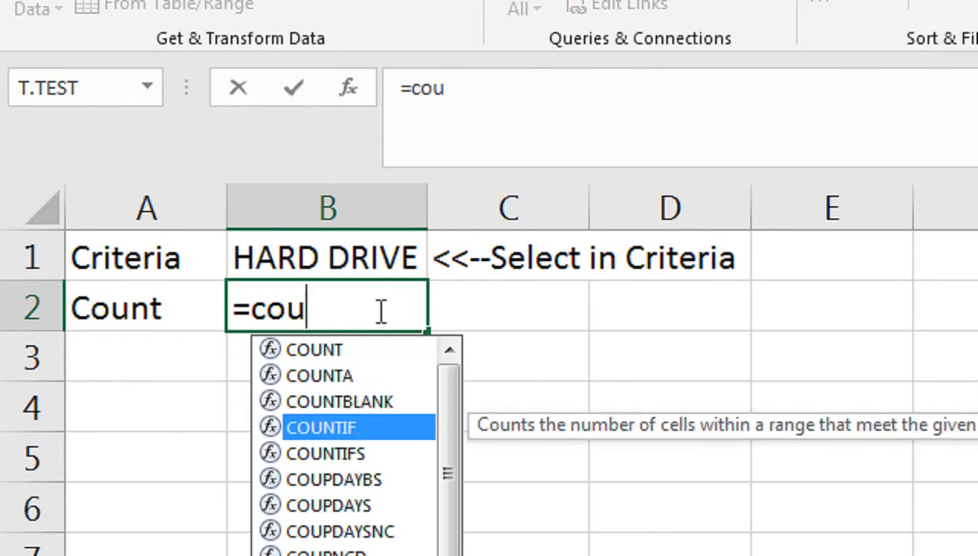
key("Tab")
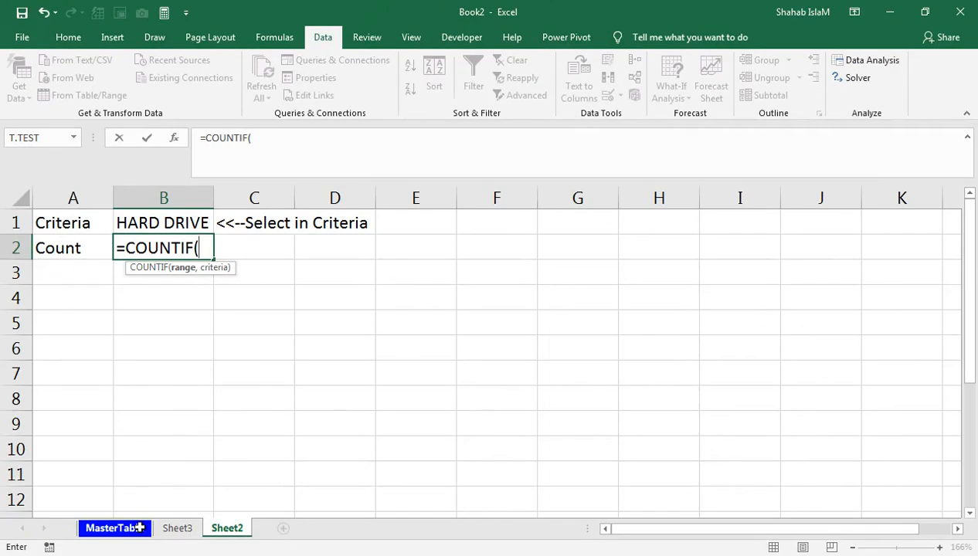
left_click(122, 527)
left_click(214, 200)
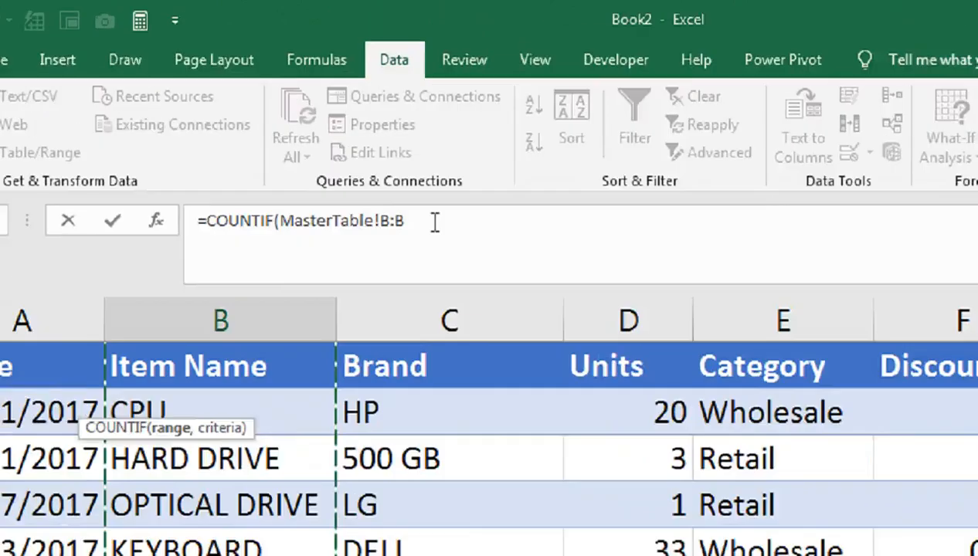
type(",")
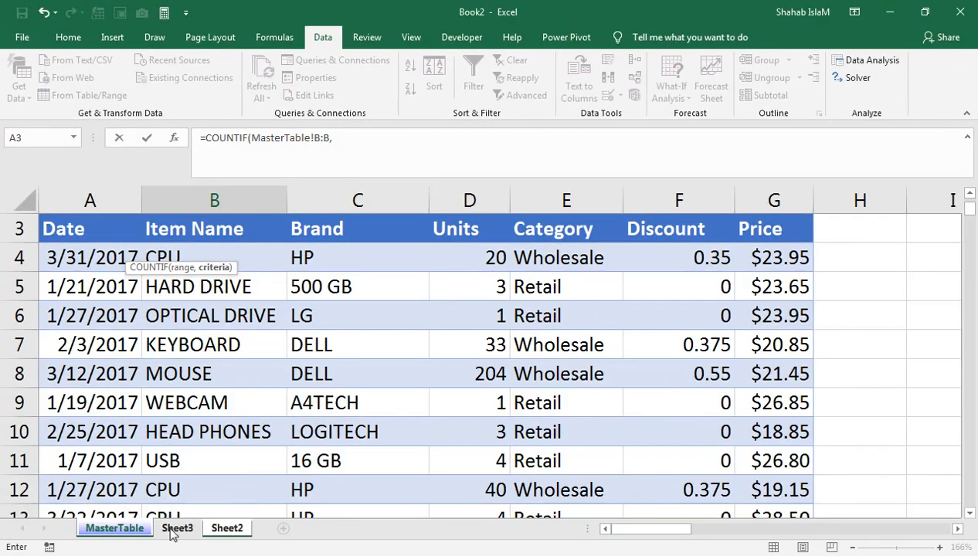
Step: Complete the COUNTIF formula with Sheet2!B1 as its criteria
left_click(176, 529)
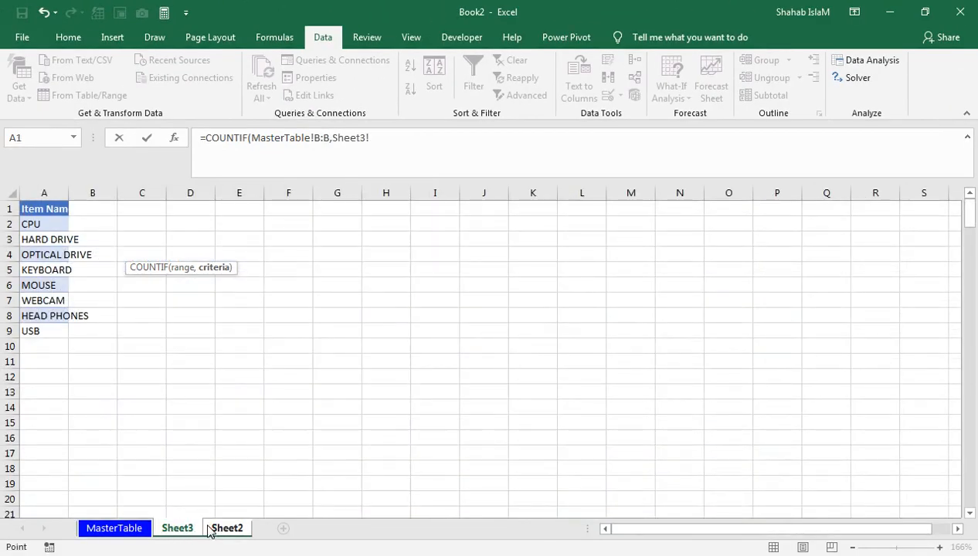
left_click(208, 528)
left_click(160, 223)
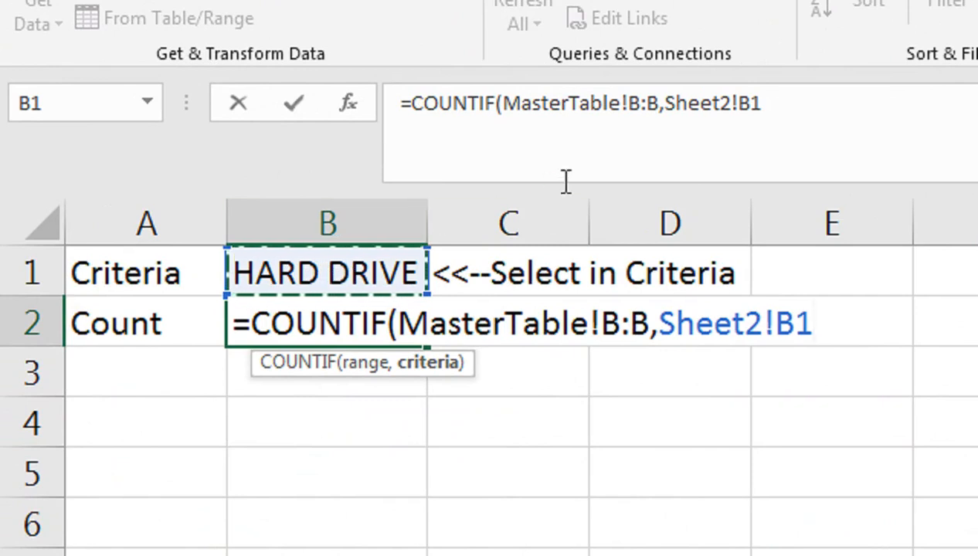
type(")")
key("Return")
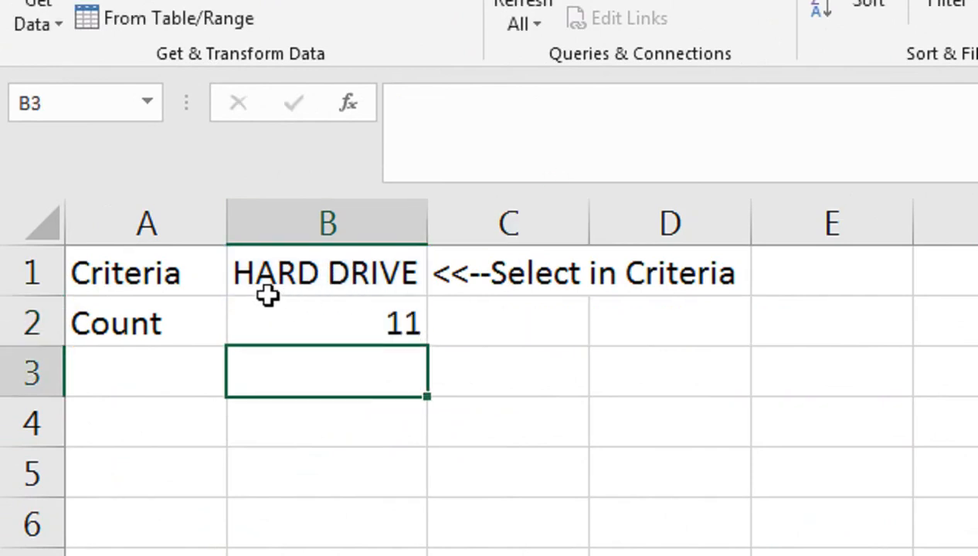
Step: Fill cells B1:B2 with light green
left_click_drag(268, 295, 306, 333)
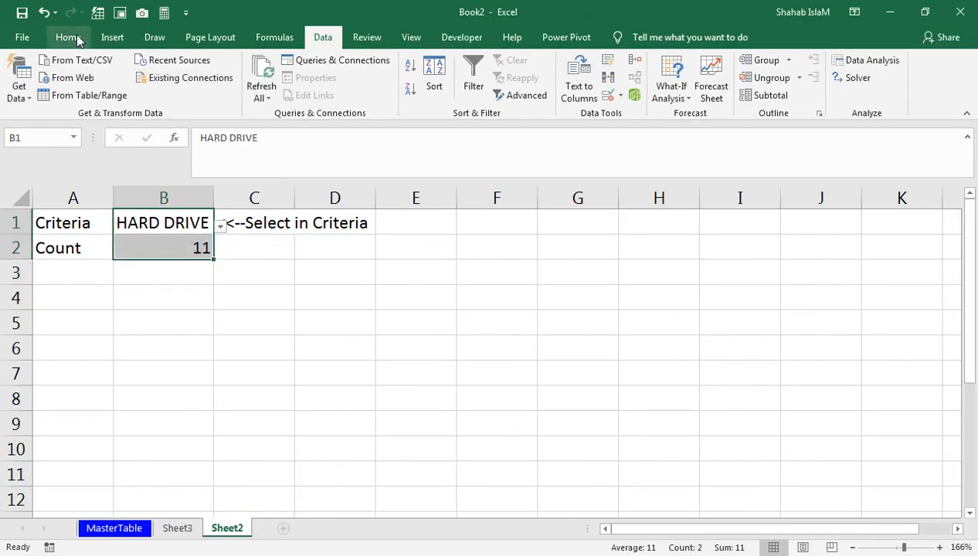
left_click(68, 37)
left_click(189, 89)
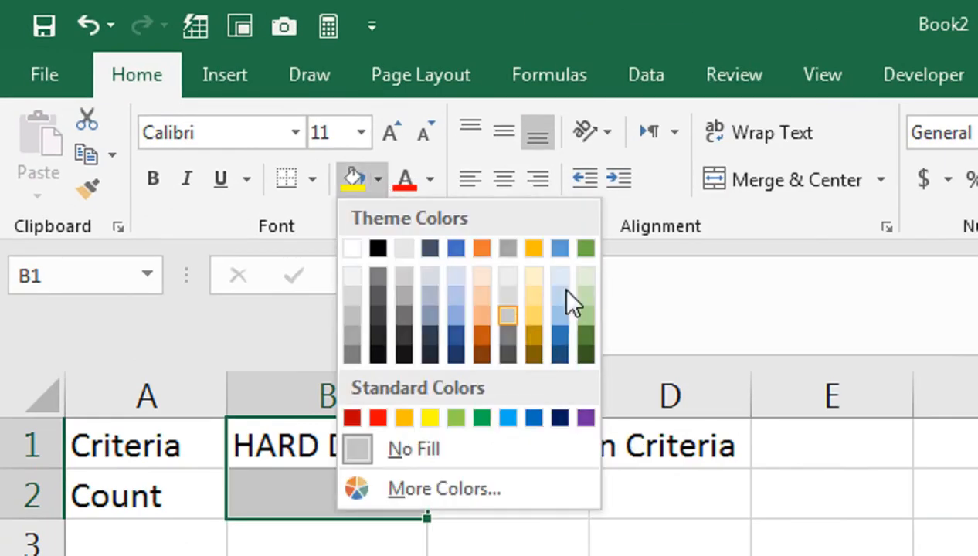
left_click(586, 296)
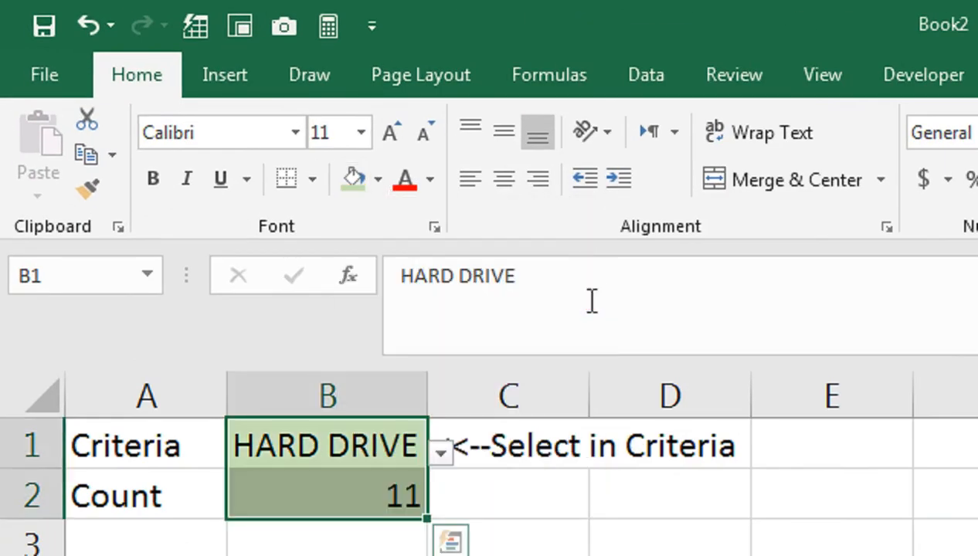
Step: Center and bold the contents of B1:B2, and widen column B
left_click(504, 178)
left_click(152, 180)
left_click_drag(431, 390, 476, 395)
Step: Give the label cells A1:A2 a dark blue fill and white font color
left_click_drag(197, 447, 196, 481)
left_click_drag(196, 390, 196, 390)
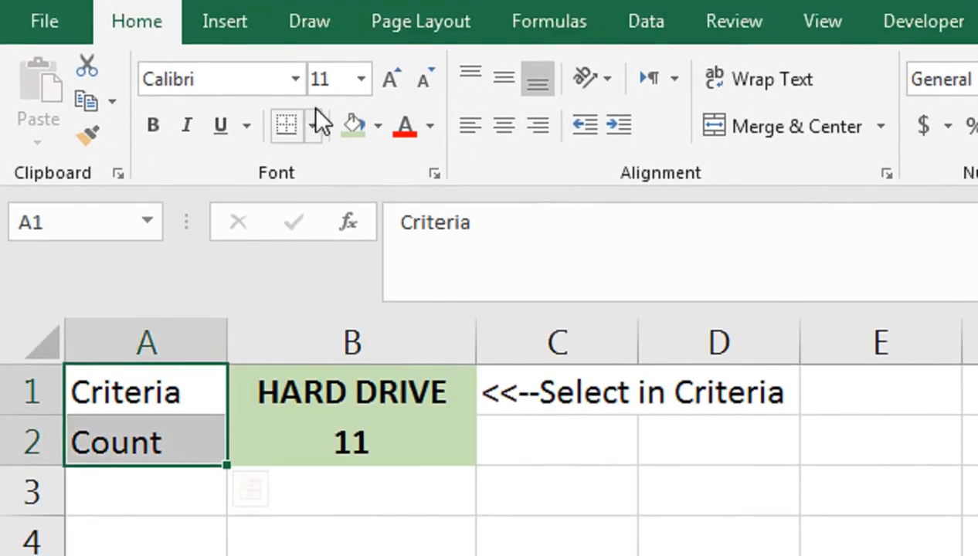
left_click(378, 87)
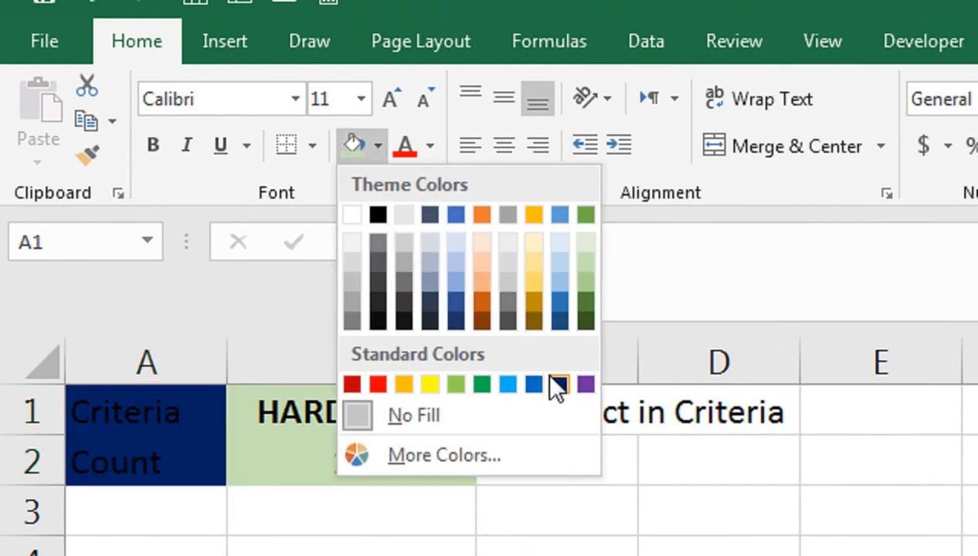
left_click(559, 384)
left_click(379, 147)
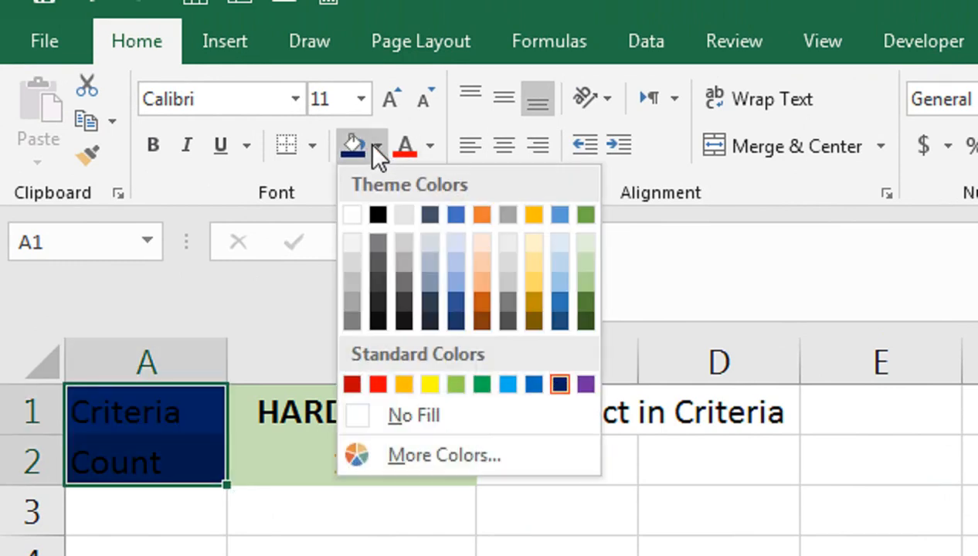
left_click(427, 149)
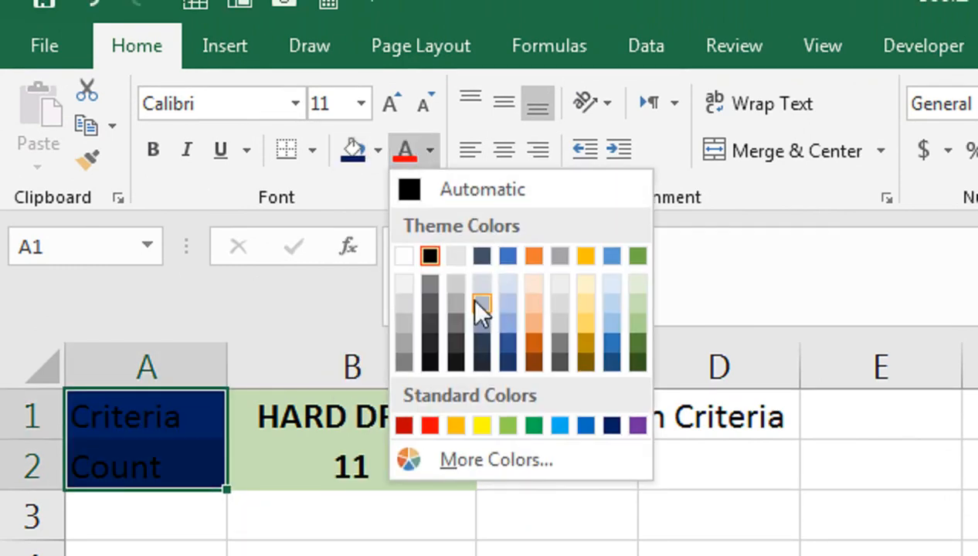
left_click(406, 256)
left_click(181, 462)
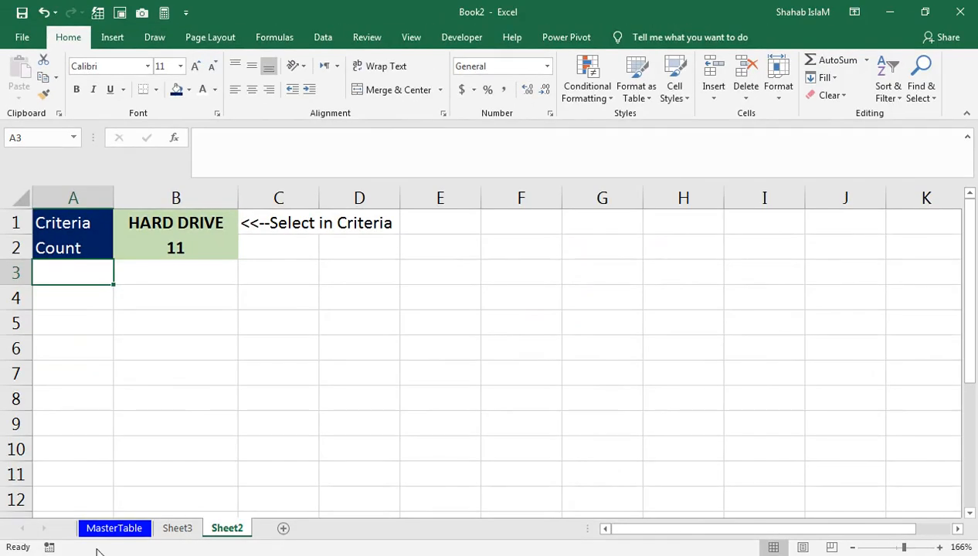
Step: Copy the header row A3:G3 from MasterTable into Sheet2 starting at cell A3
left_click(104, 530)
left_click(128, 229)
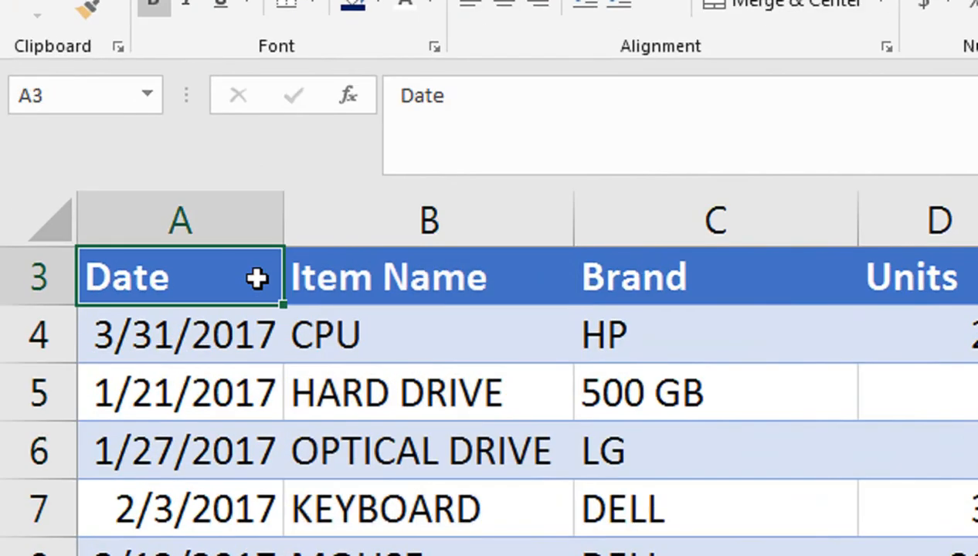
key("ctrl+shift+Right")
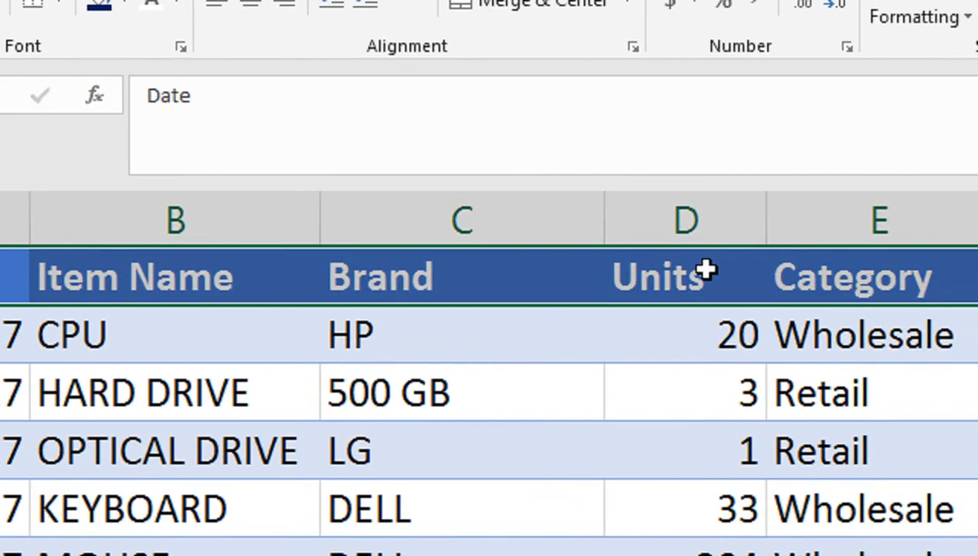
key("ctrl+c")
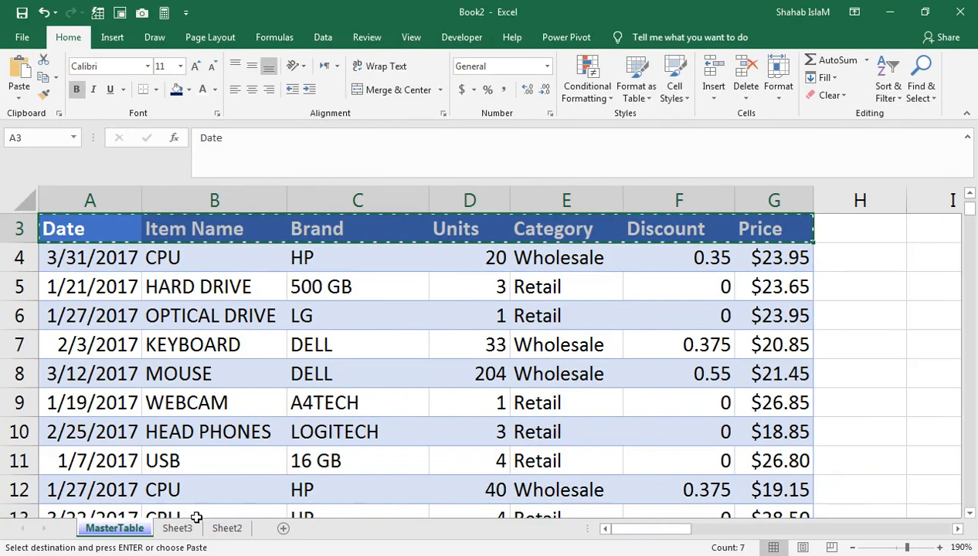
left_click(228, 528)
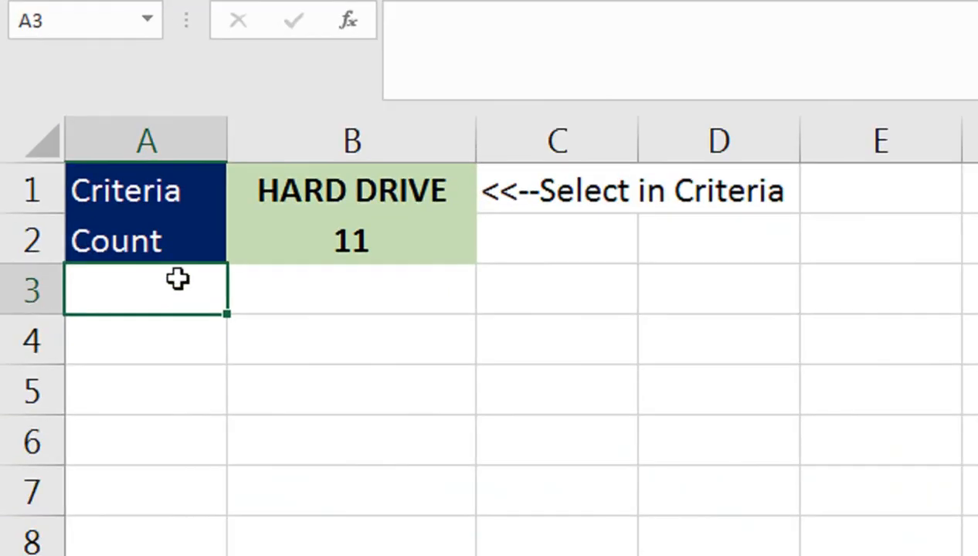
key("ctrl+v")
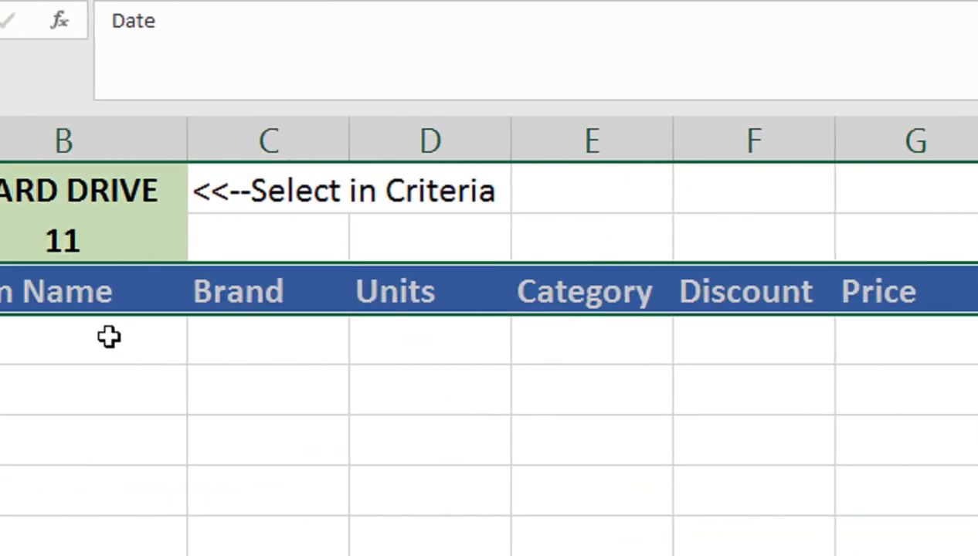
Step: Start an IF formula in cell A4 whose logical test begins with ROWS over the range A4:A4
left_click(188, 345)
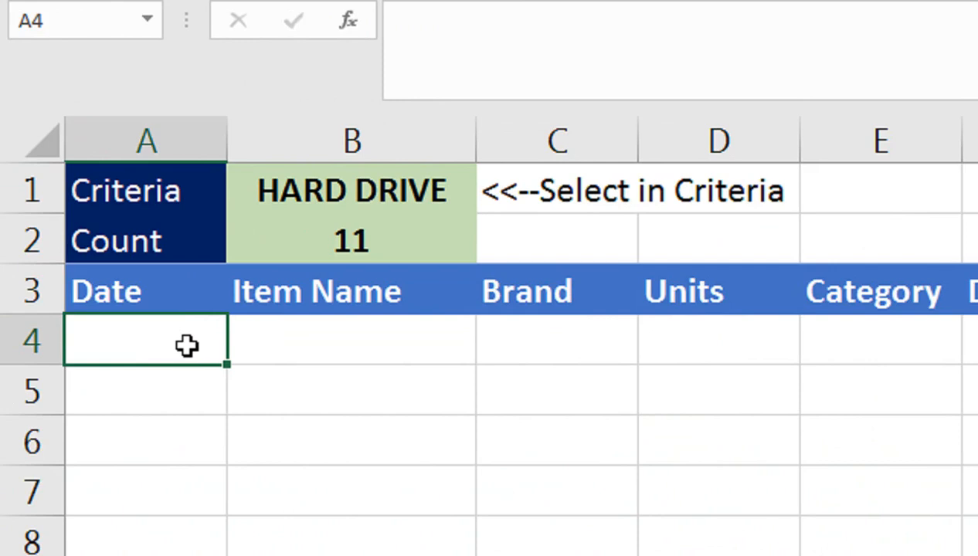
type("=i")
key("Tab")
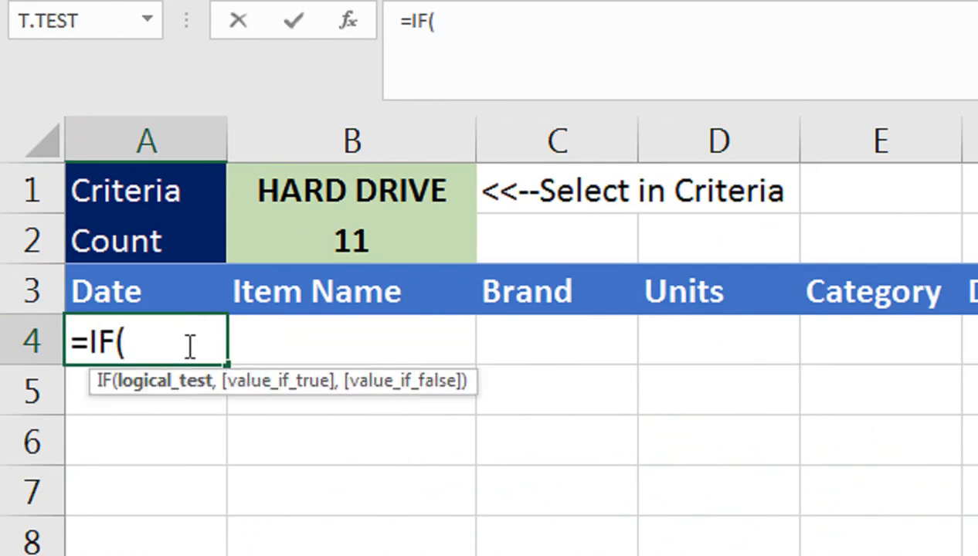
type("row")
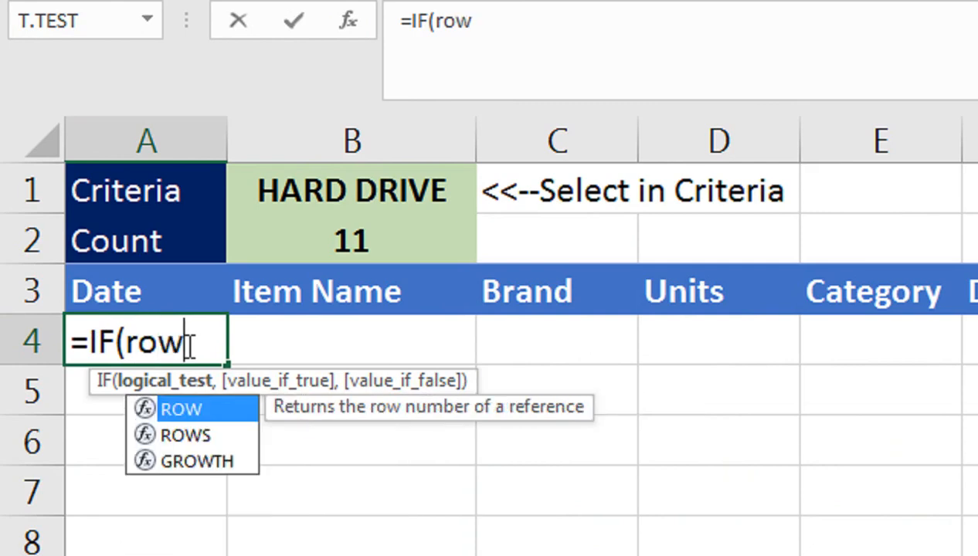
type("s")
key("Tab")
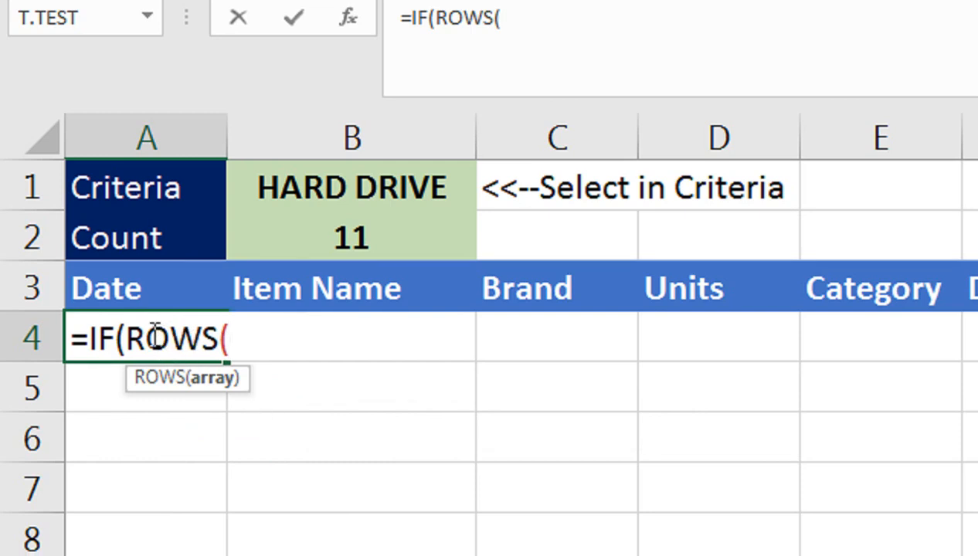
left_click(168, 280)
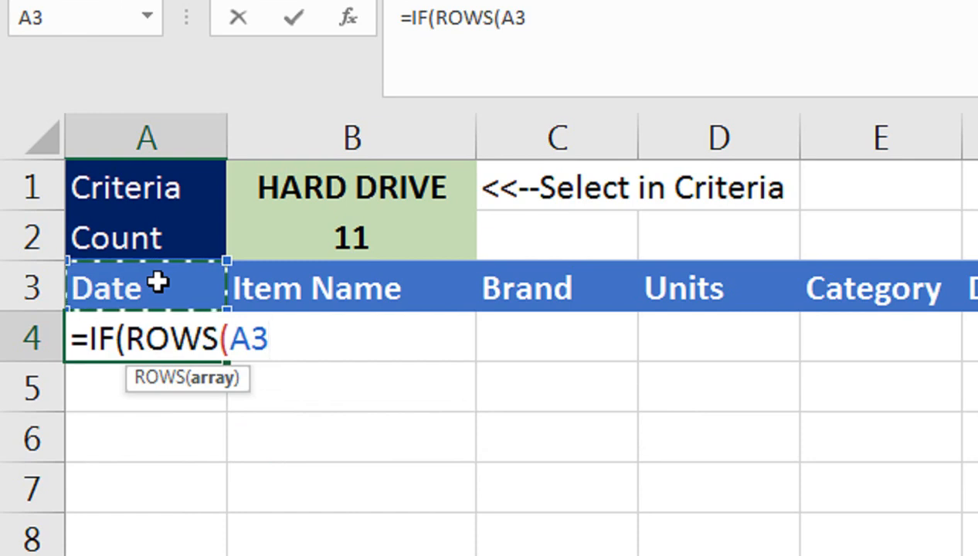
key("Down")
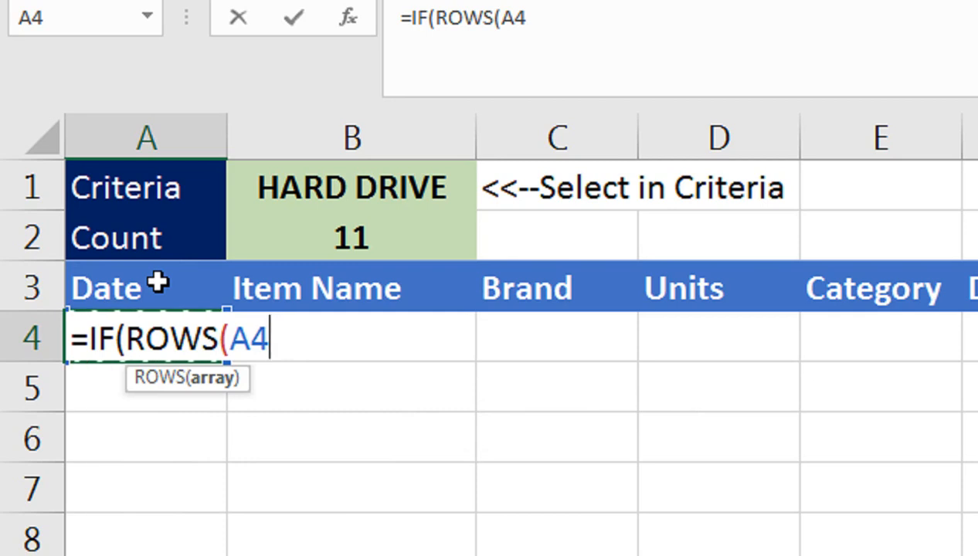
type(":A4")
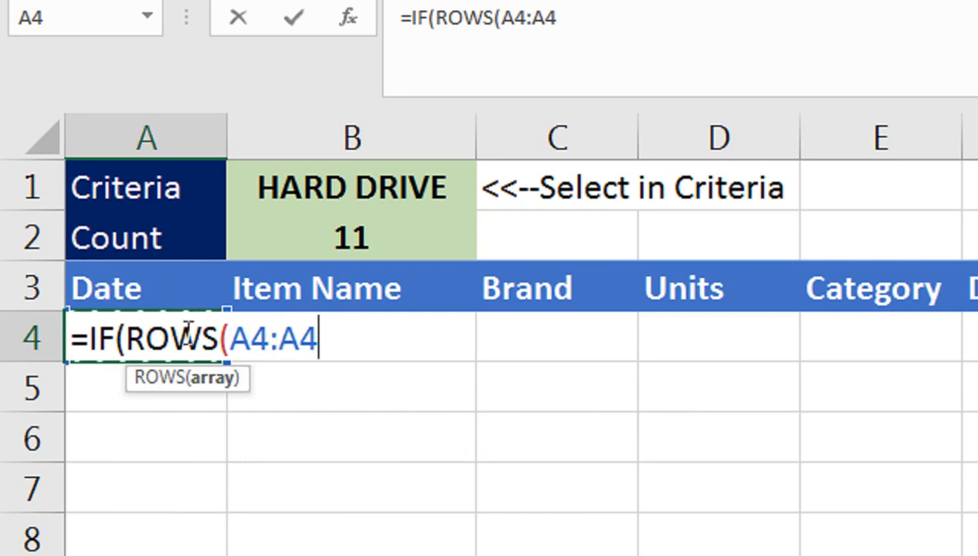
Step: Lock the starting row of the ROWS range so it reads A$4:A4, and close the ROWS function
left_click(245, 340, "shift")
left_click(251, 340)
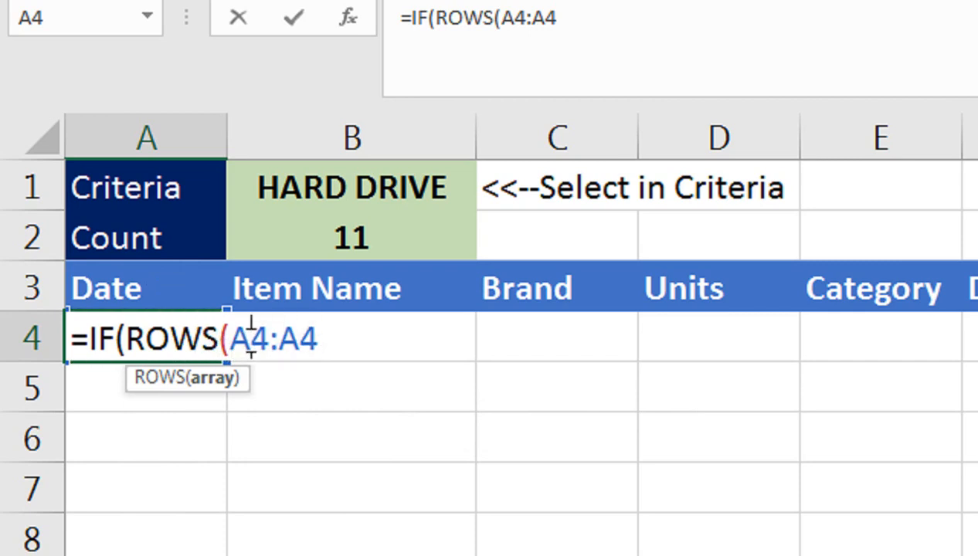
type("$")
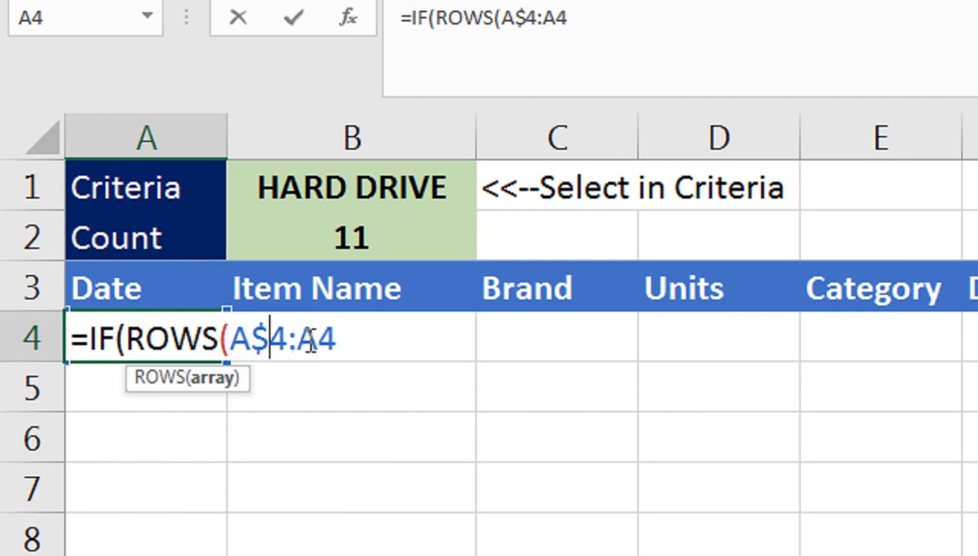
left_click(379, 344)
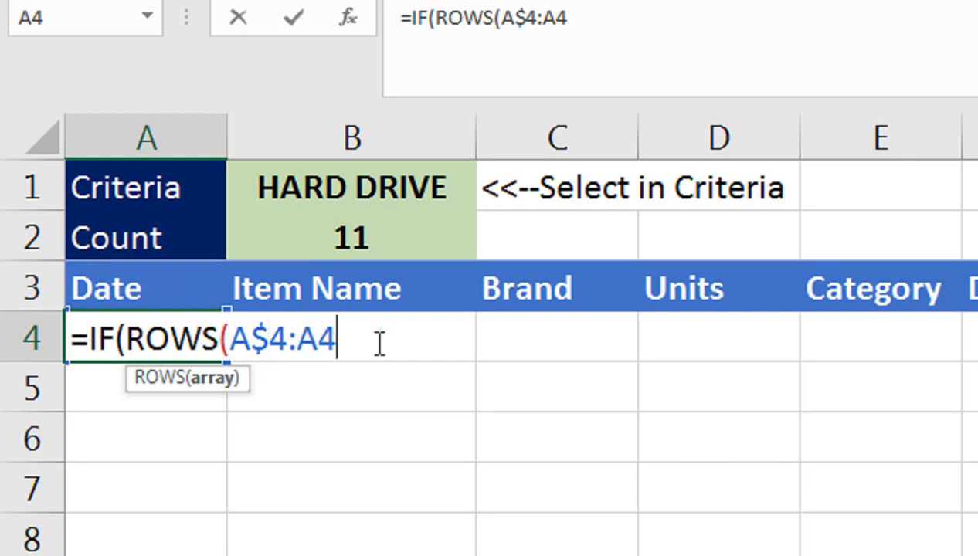
type(")")
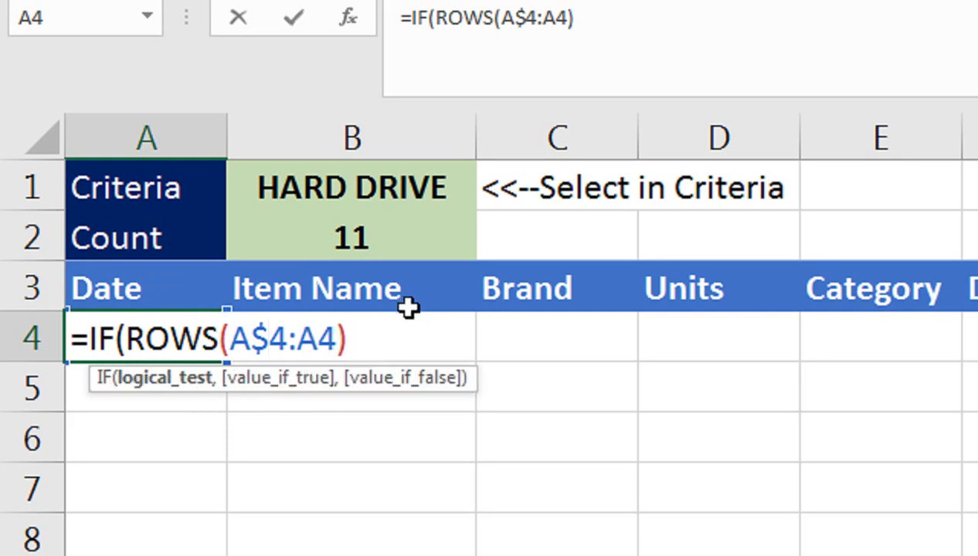
Step: Make the IF test check whether ROWS is greater than $B$2, returning an empty string "" when true
type(">")
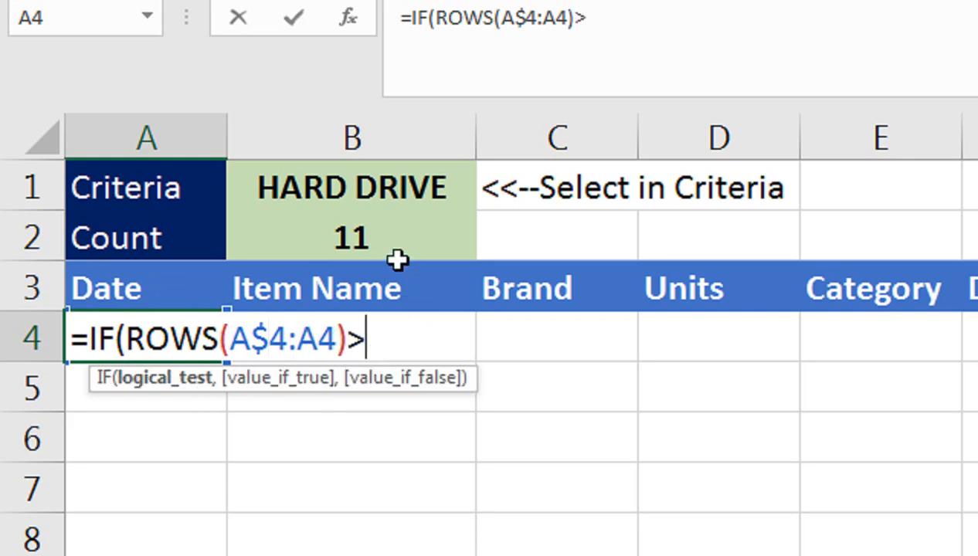
left_click(389, 237)
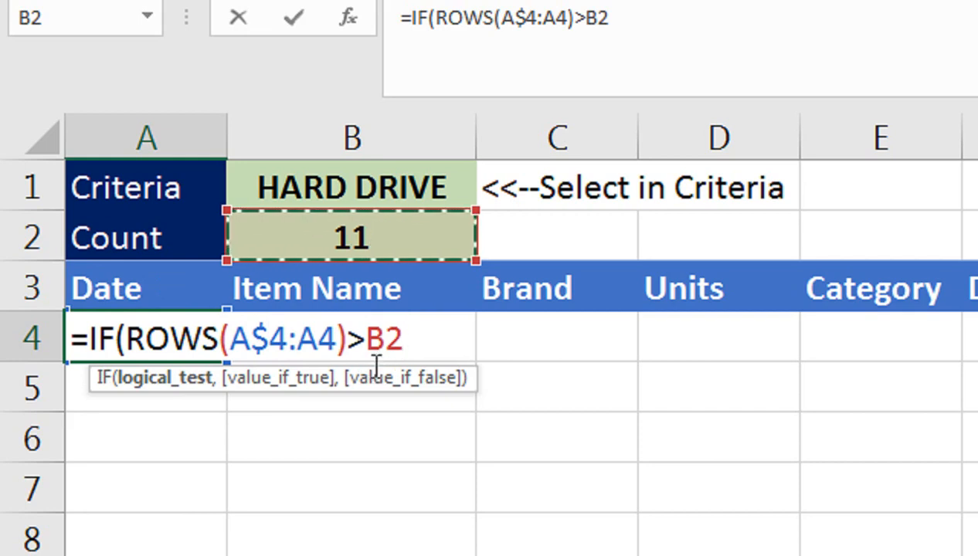
key("F4")
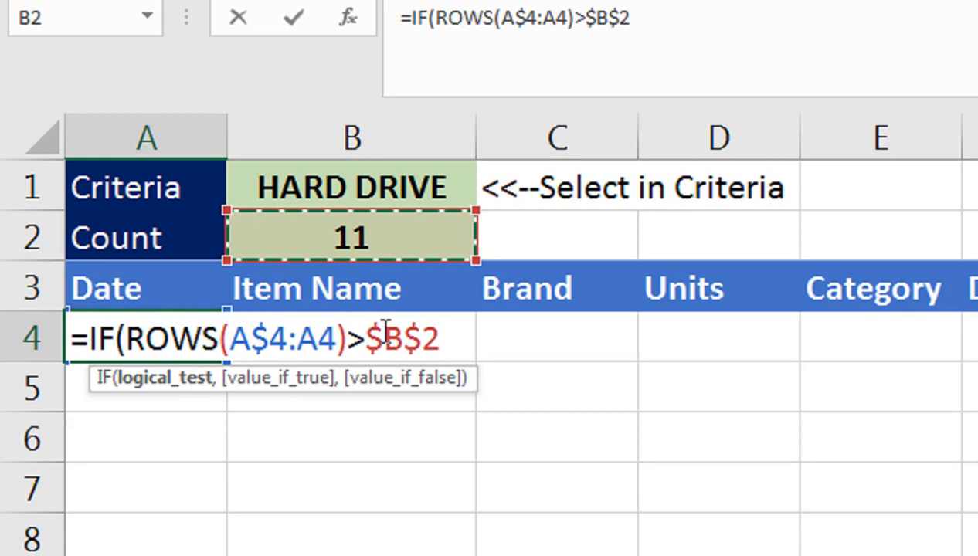
type(",")
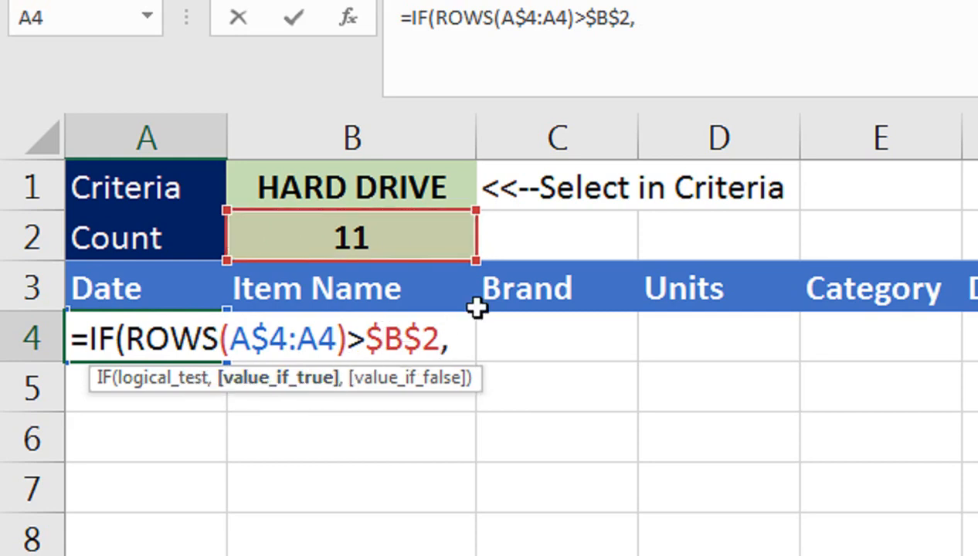
type("\"\"")
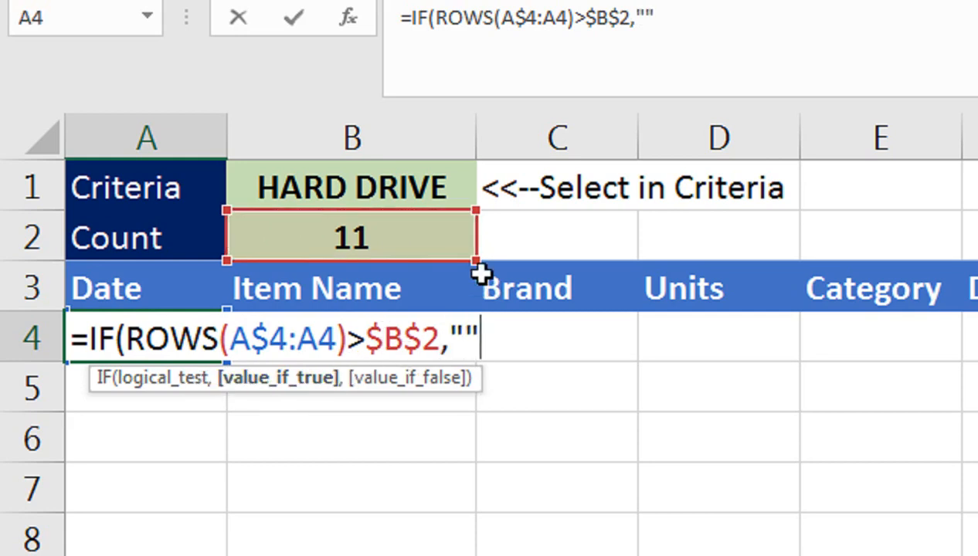
type(",")
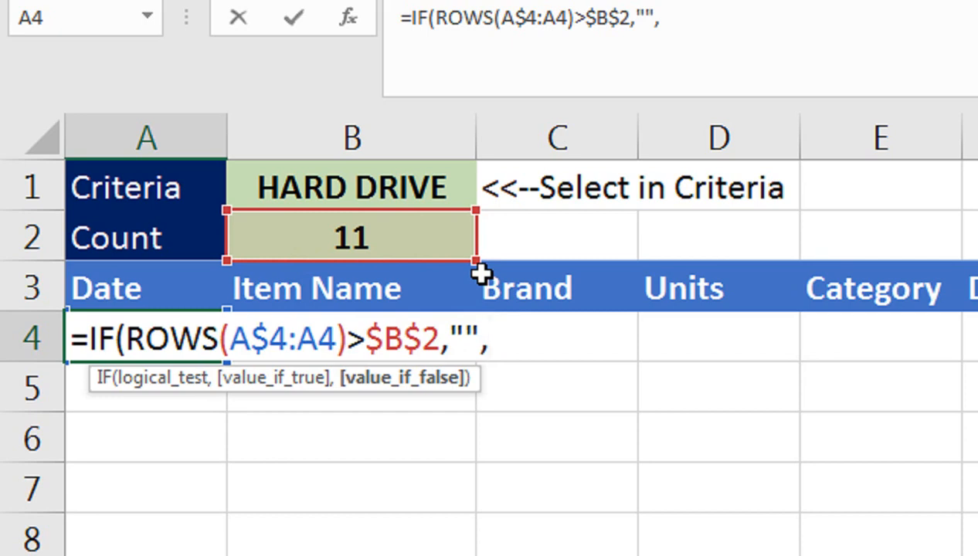
Step: Add INDEX as the value if false, using MasterTable dates A$4:A$211 with only the rows locked as its array
type("ind")
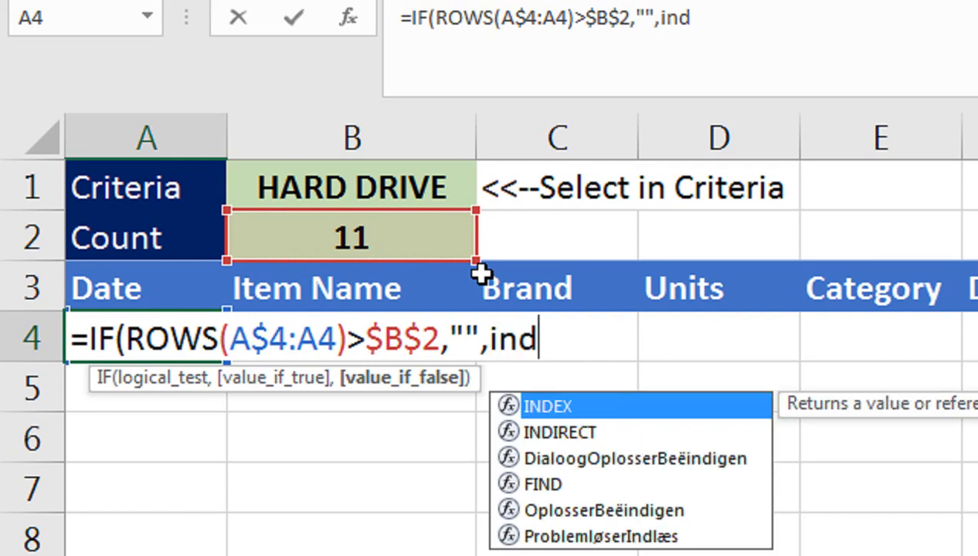
key("Tab")
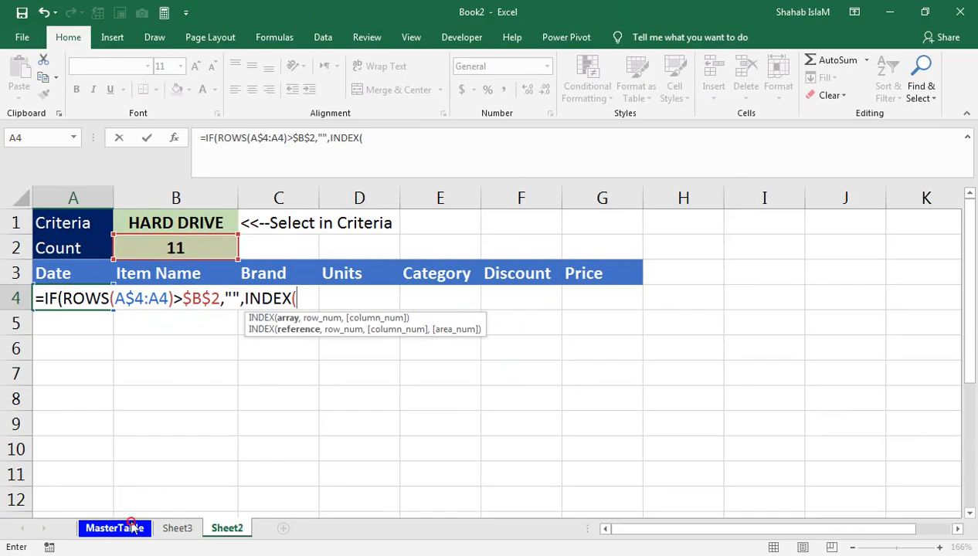
left_click(124, 527)
left_click(85, 287)
key("Up")
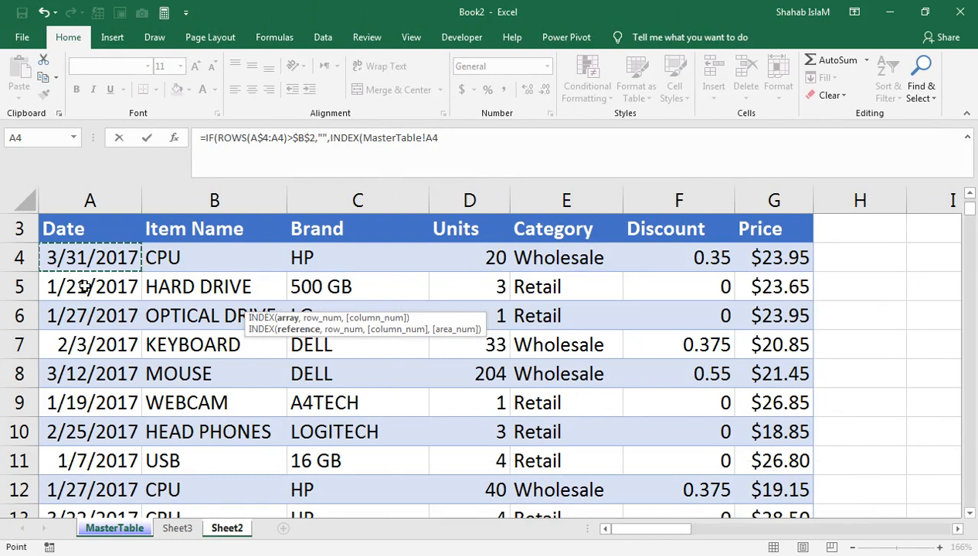
key("ctrl+shift+Down")
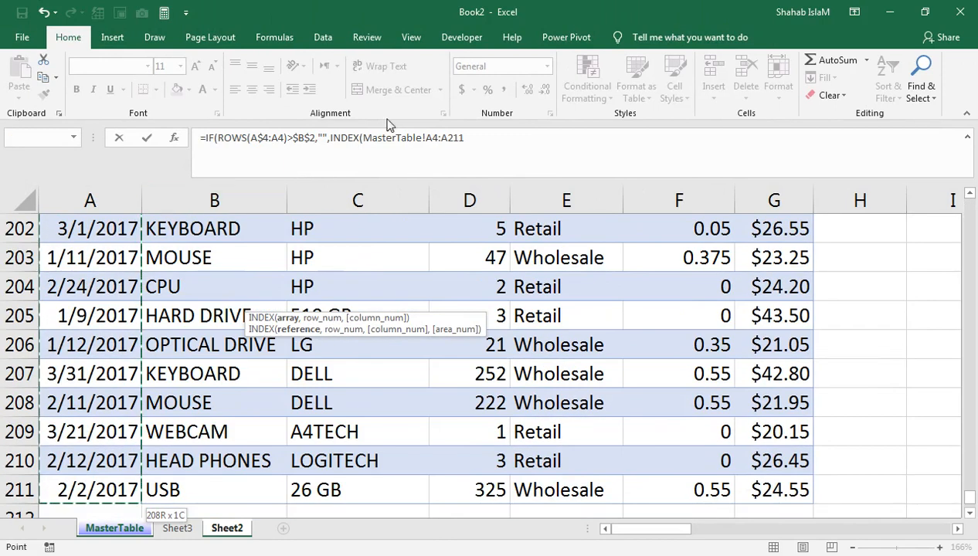
key("F4")
key("F4")
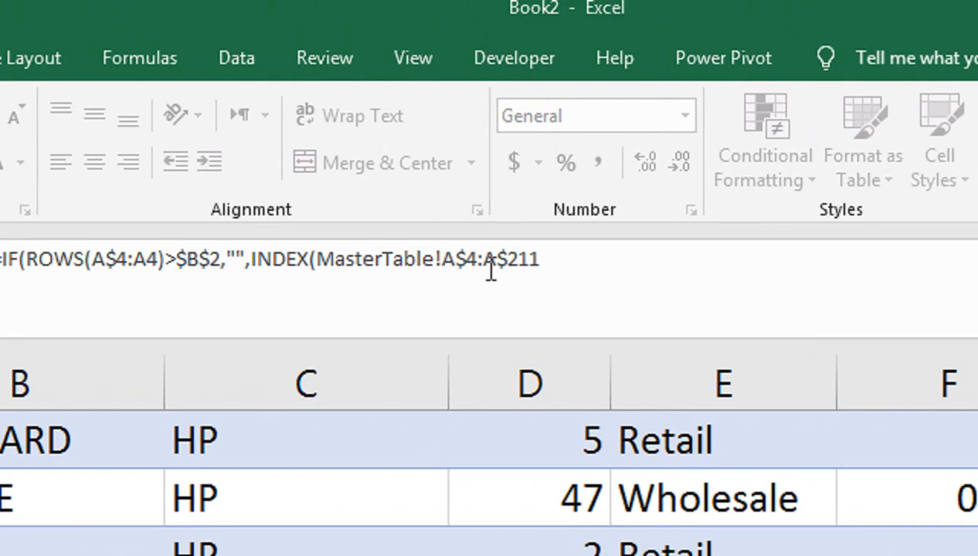
Step: Nest SMALL(IF( as the INDEX row number, starting its test with the absolute item-name range MasterTable!$B$4:$B$211
type("m")
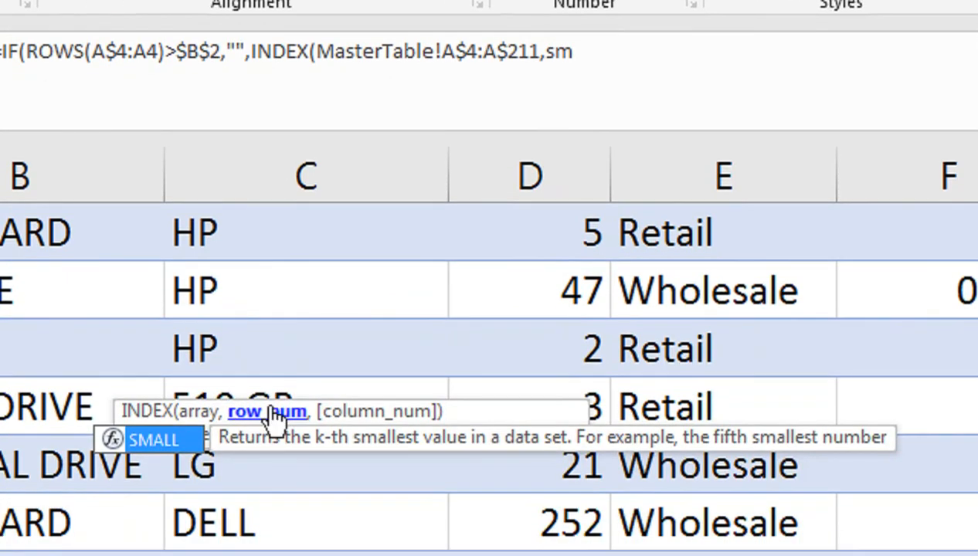
key("Tab")
type("IF(")
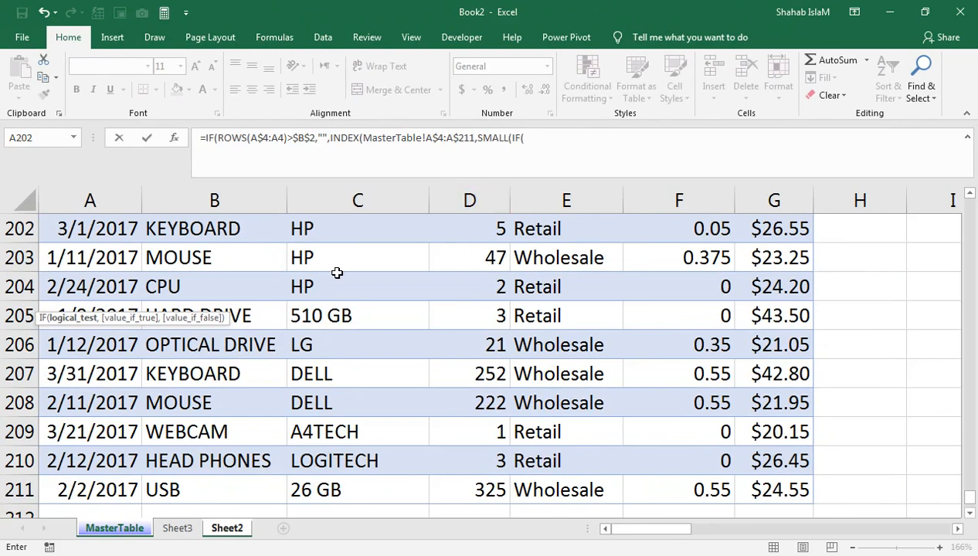
left_click(192, 228)
key("ctrl+Up")
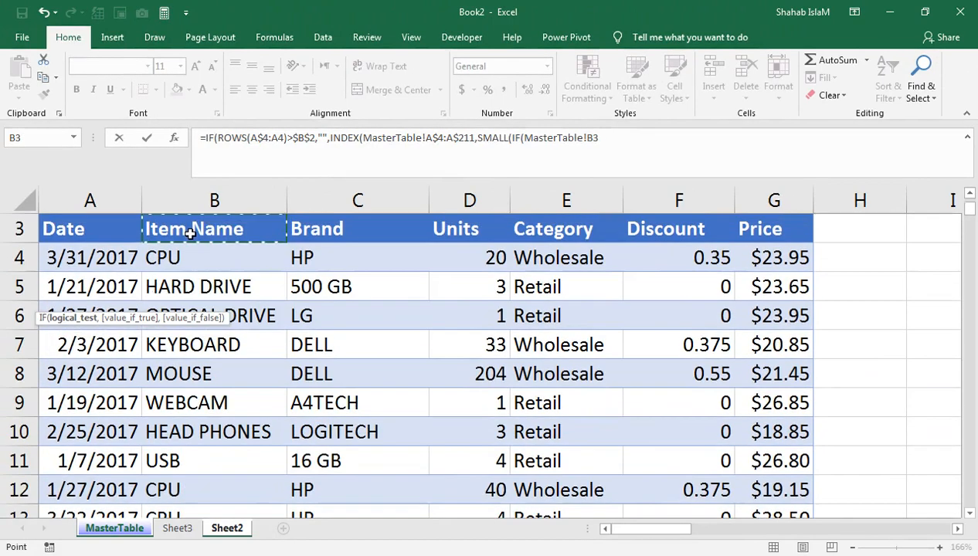
key("Up")
key("Down")
key("Down")
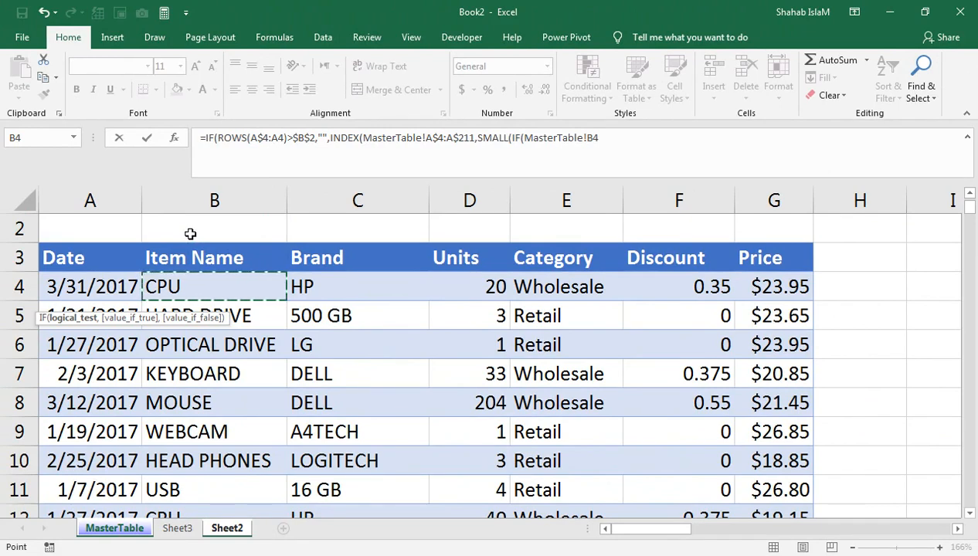
key("ctrl+shift+Down")
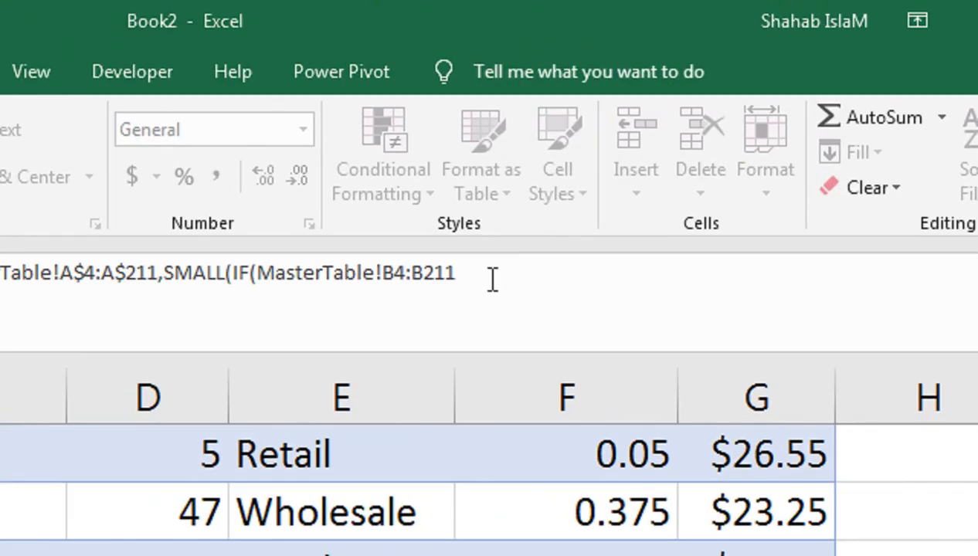
key("F4")
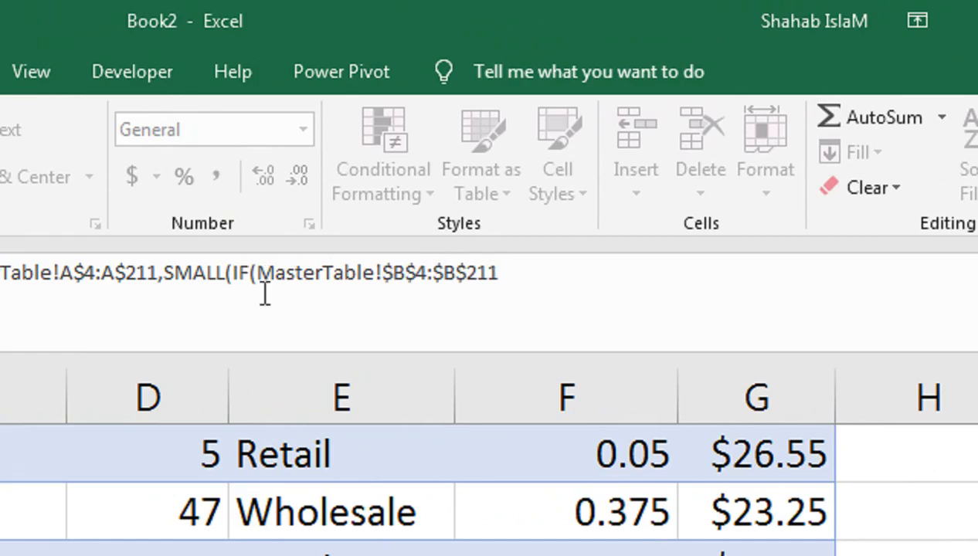
Step: Complete the inner IF test by setting the item-name range equal to the absolute criteria cell Sheet2!$B$1
type("=")
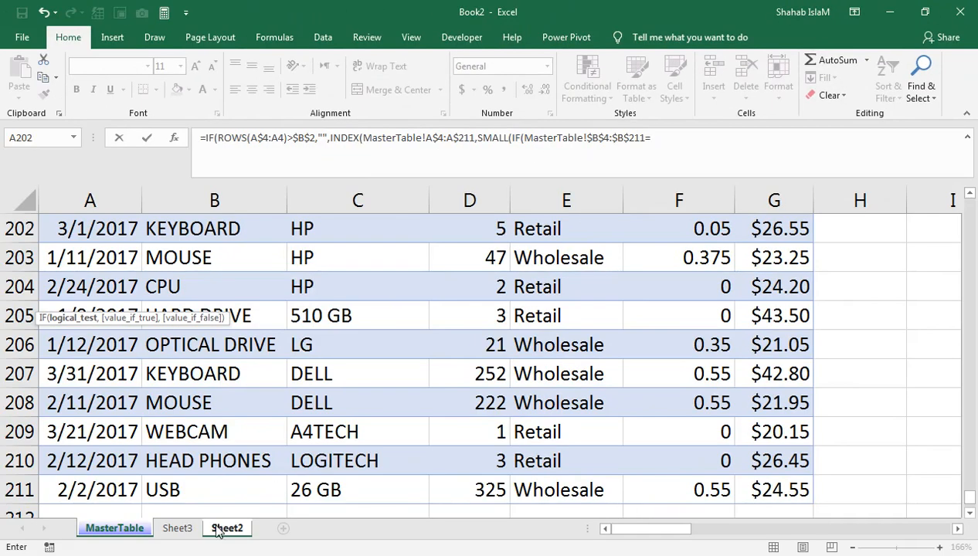
left_click(224, 528)
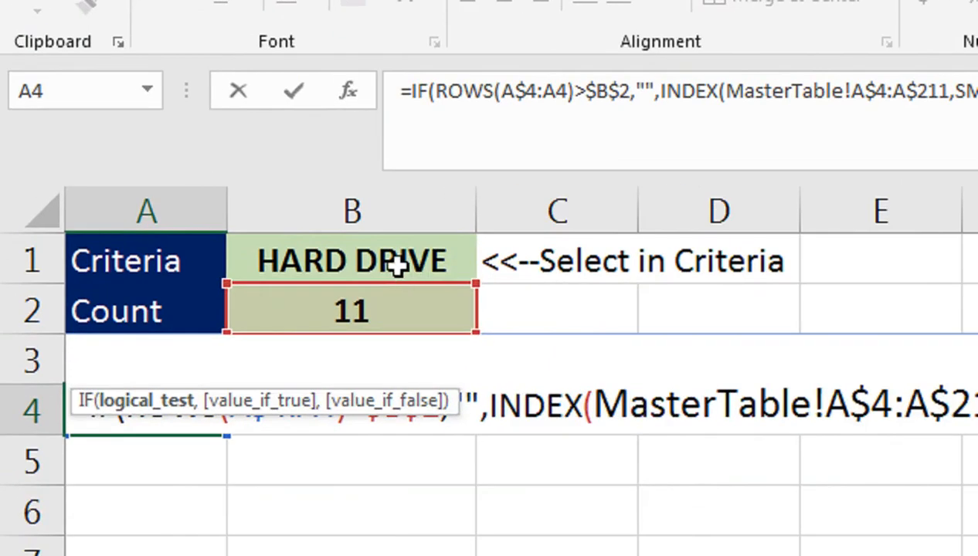
left_click(398, 263)
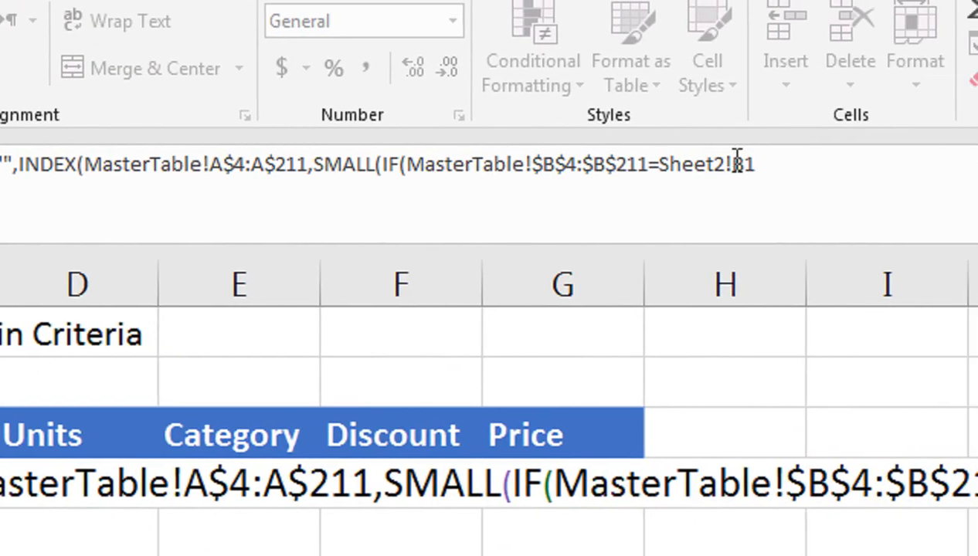
key("F4")
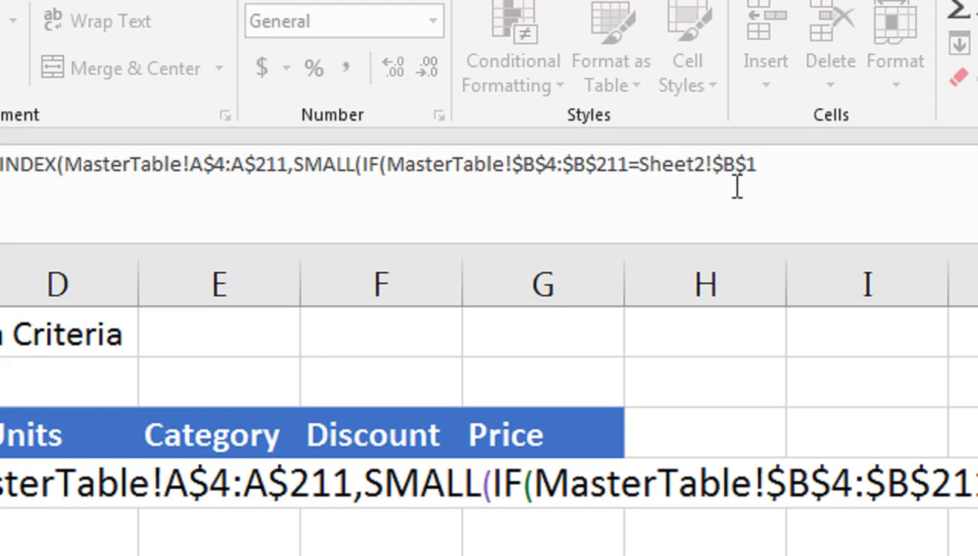
type(",")
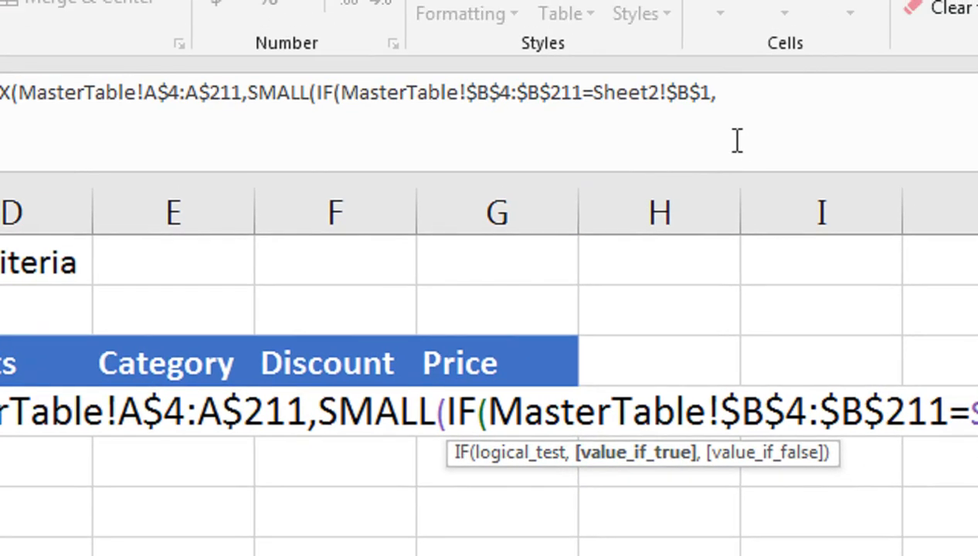
Step: Add ROW(MasterTable!$A$4:$A$211) with an absolute reference as the start of the inner IF's value if true
type("row")
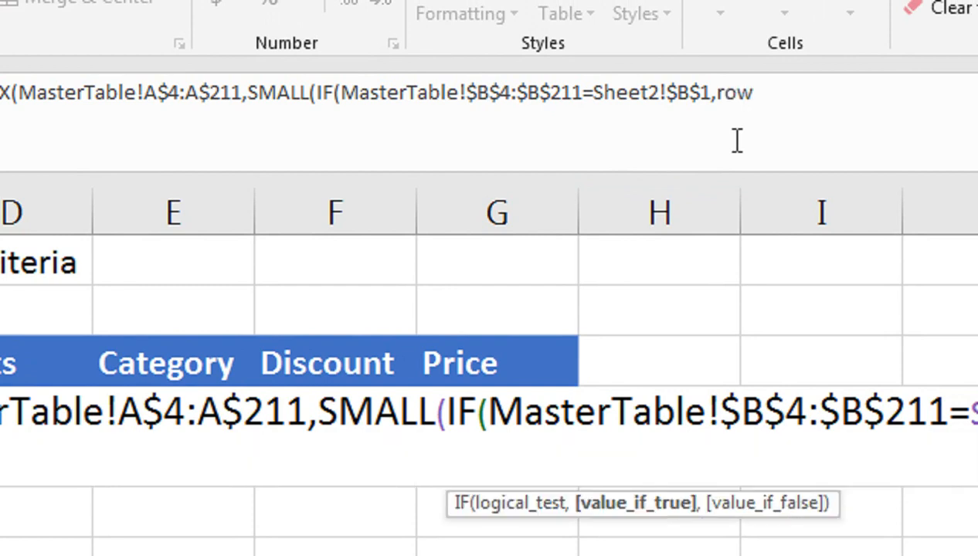
key("Tab")
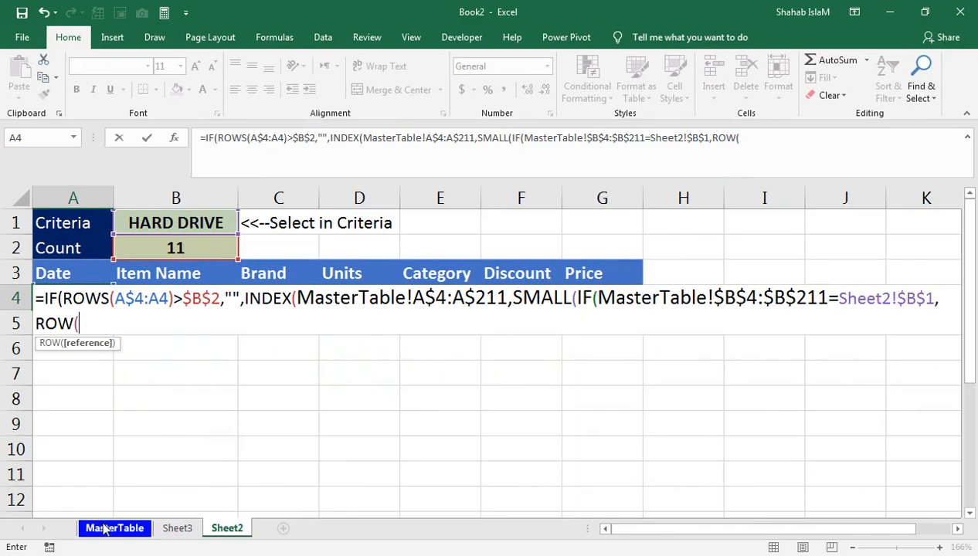
left_click(104, 528)
left_click(78, 258)
key("ctrl+Up")
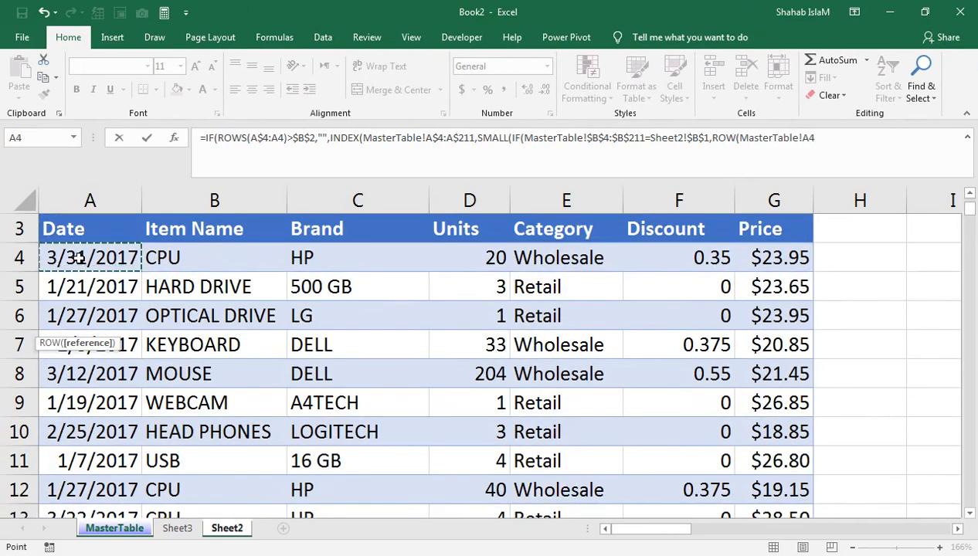
key("ctrl+shift+Down")
key("ctrl+shift+Down")
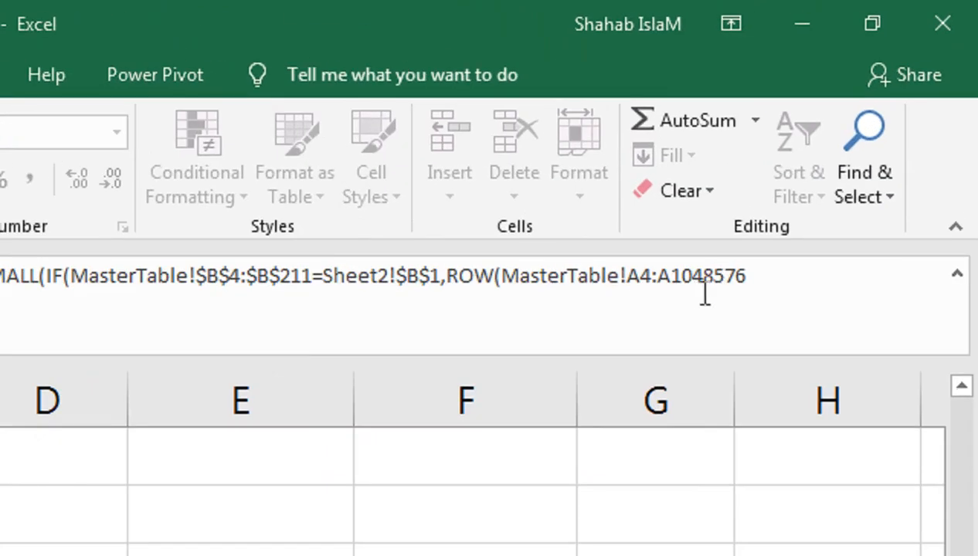
key("ctrl+shift+Up")
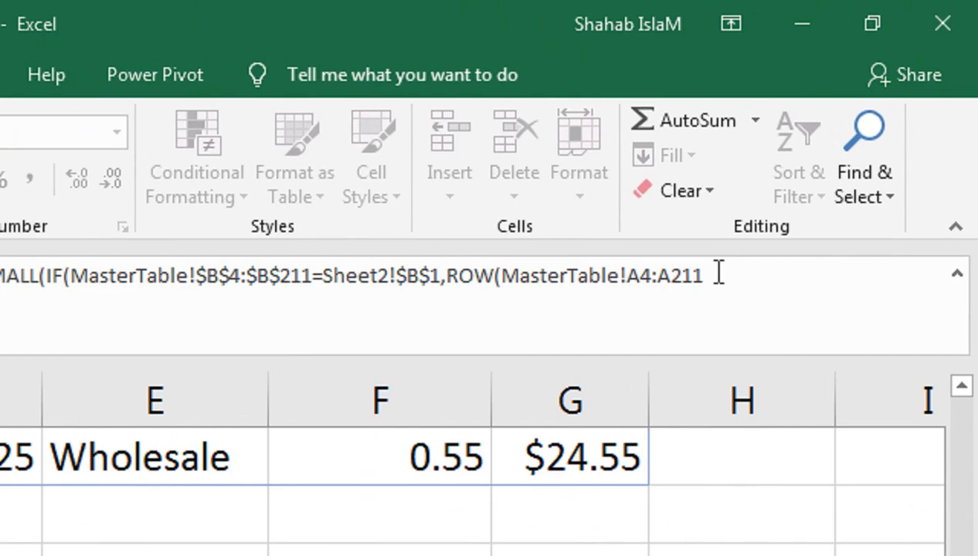
key("F4")
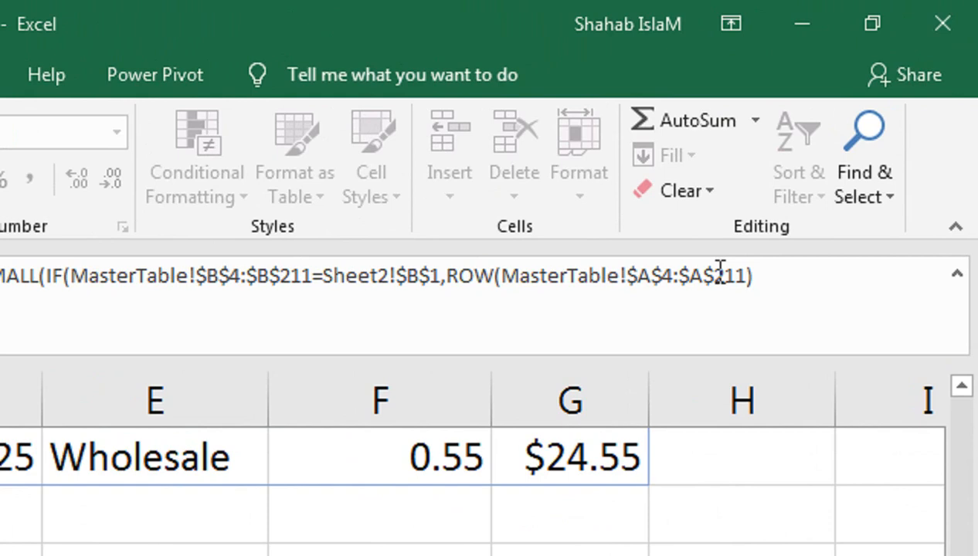
Step: Subtract ROW(MasterTable!$A$3), an absolute reference to the Date header cell, from the ROW range and close the inner IF
type("row")
key("Tab")
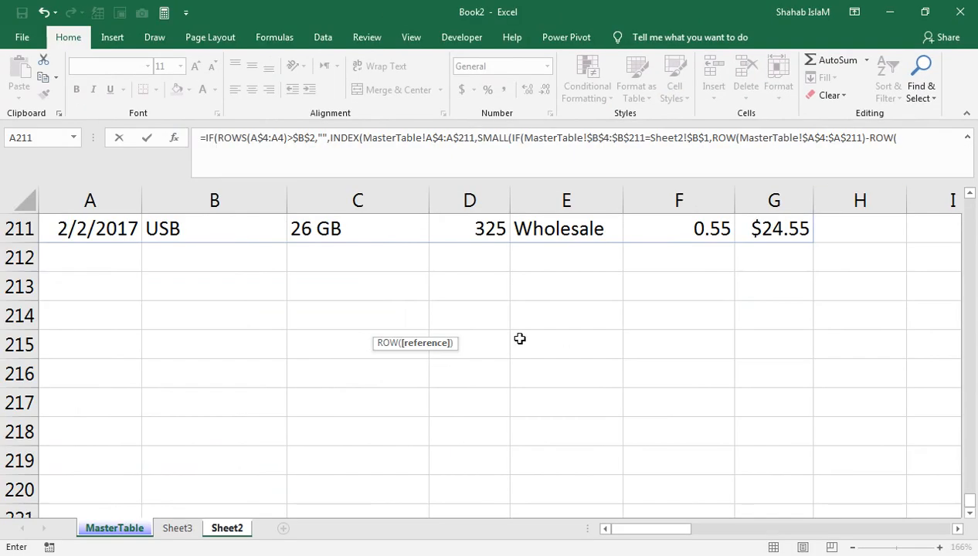
left_click(120, 527)
left_click(121, 527)
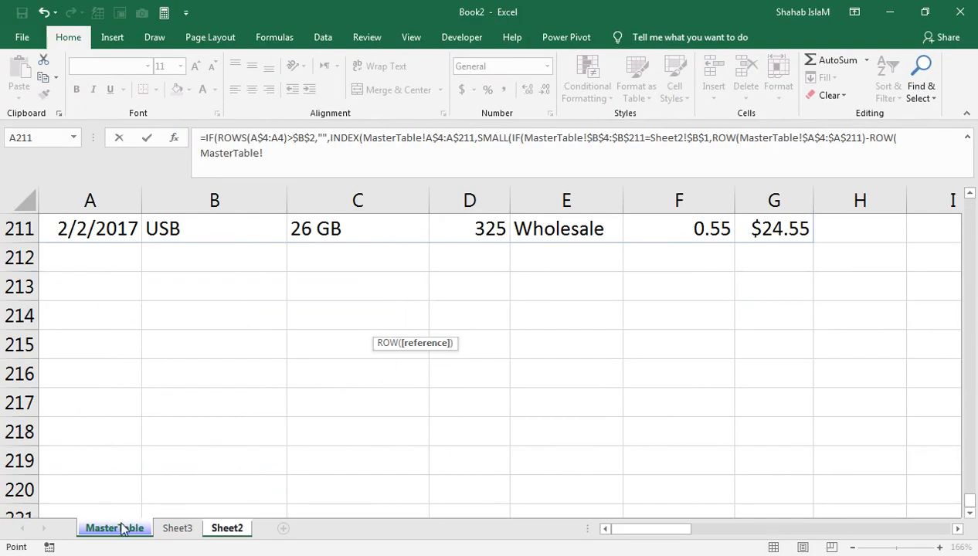
key("ctrl+Home")
key("Down")
key("Down")
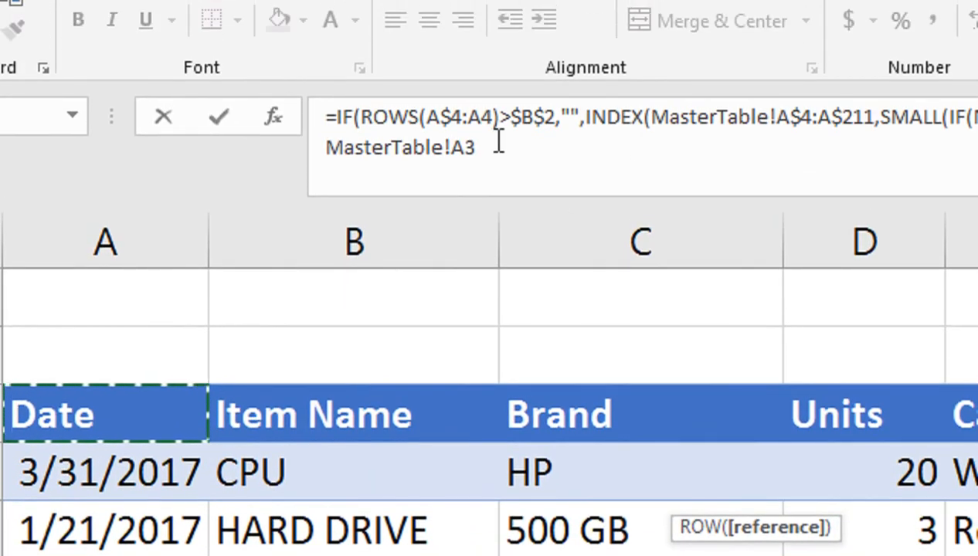
key("F4")
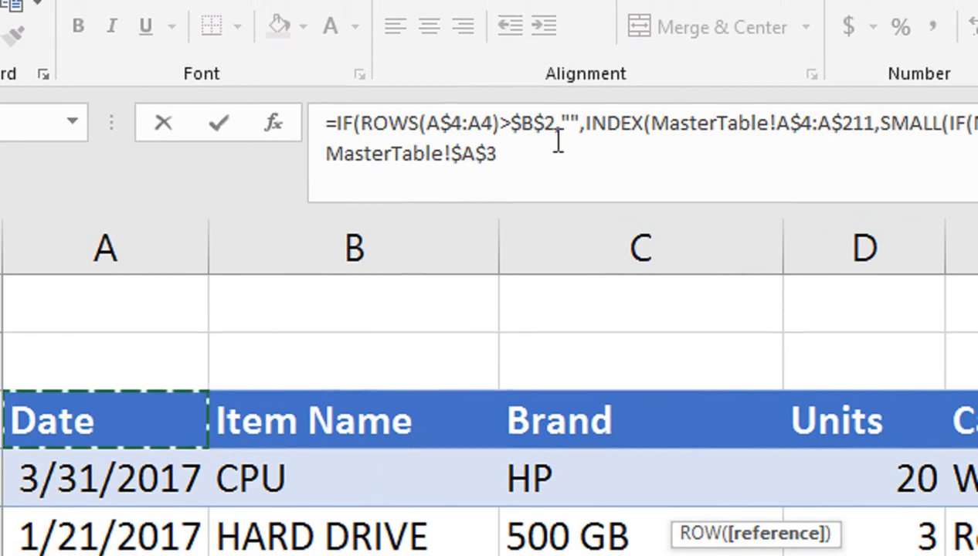
type(")),")
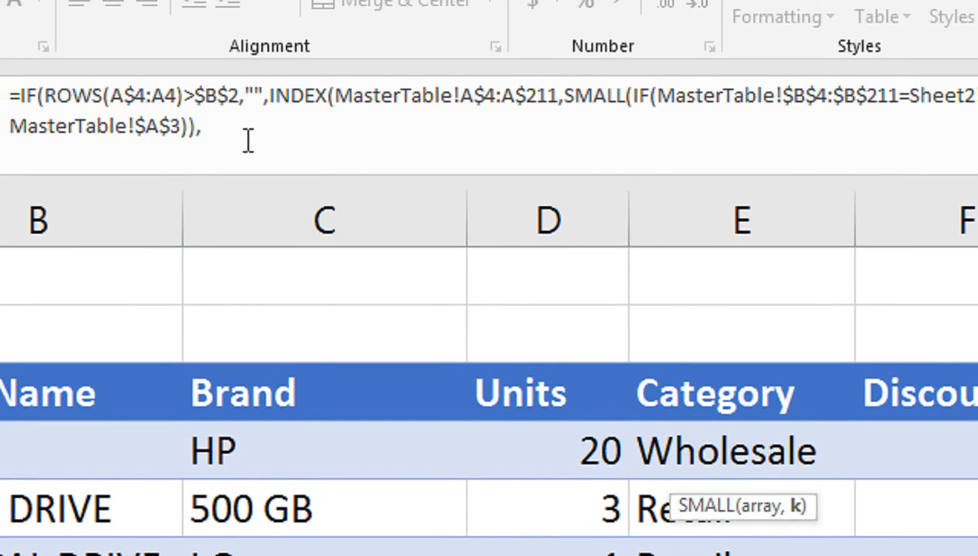
Step: Add ROWS as SMALL's k argument, reusing the expanding range A$4:A4 copied from the start of the formula
type("row")
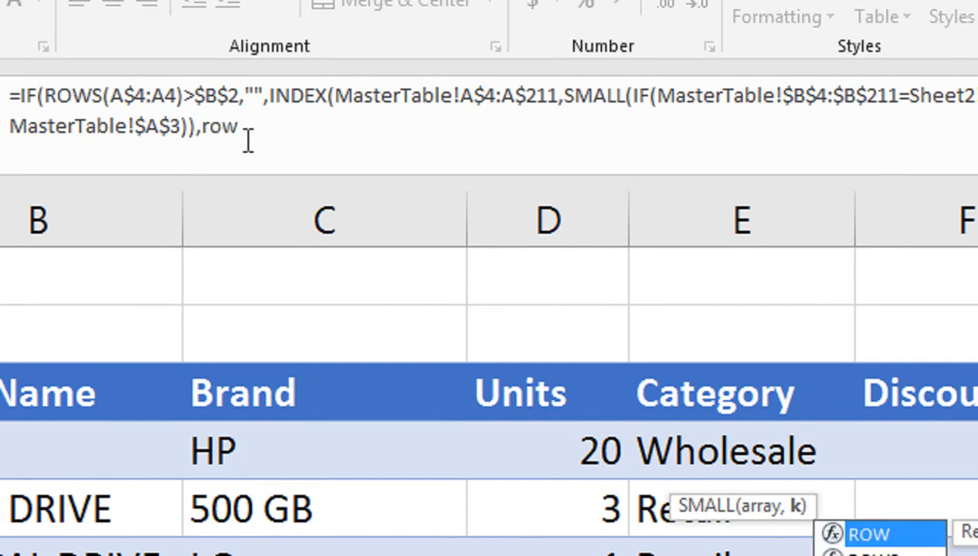
key("Down")
key("Tab")
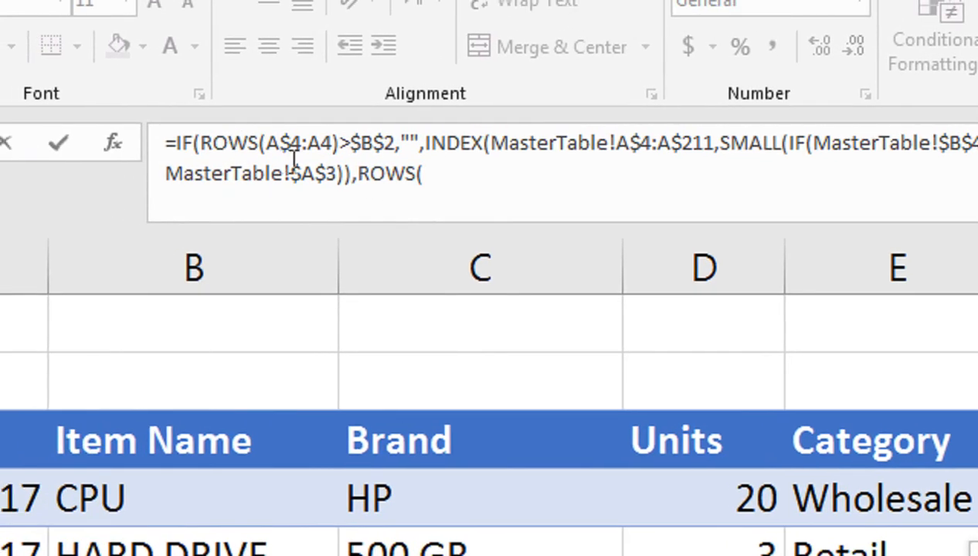
left_click_drag(332, 142, 269, 155)
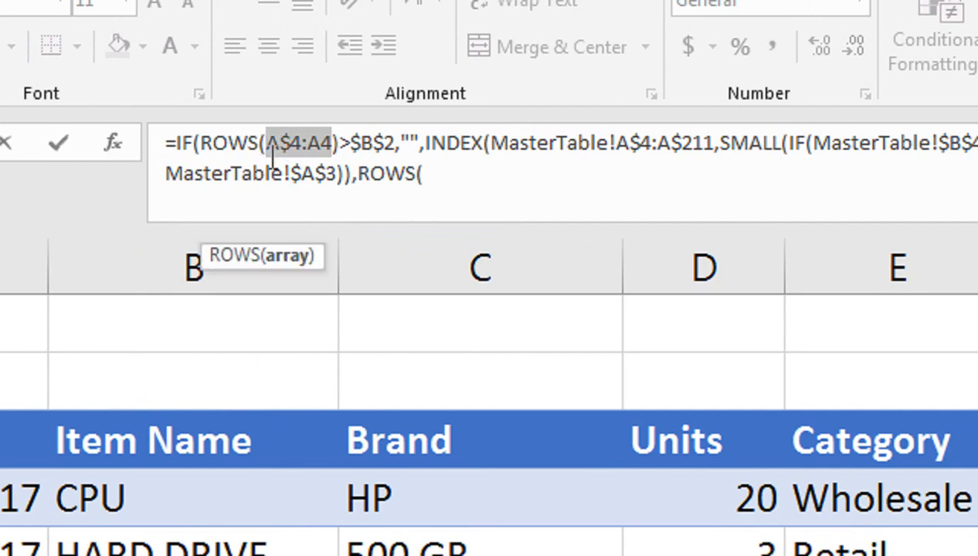
left_click(489, 172)
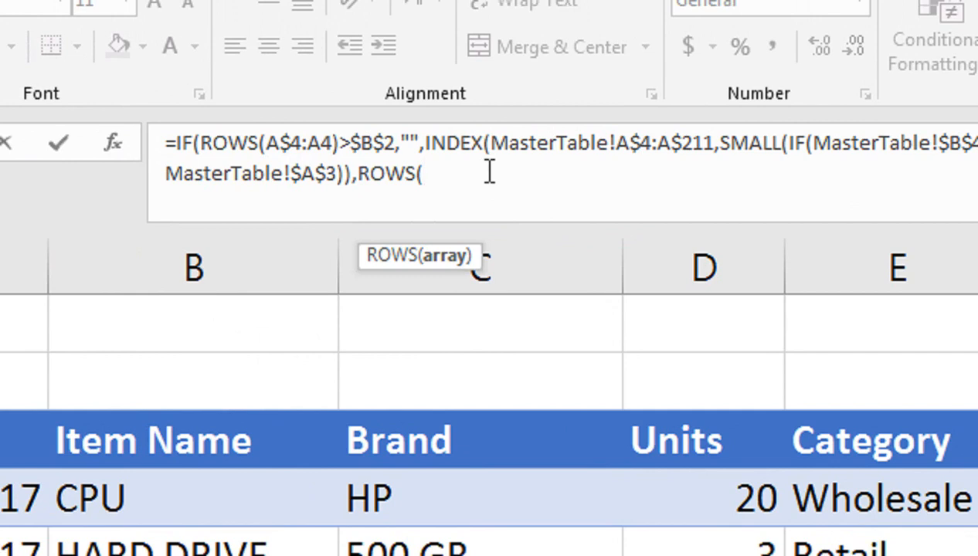
key("ctrl+v")
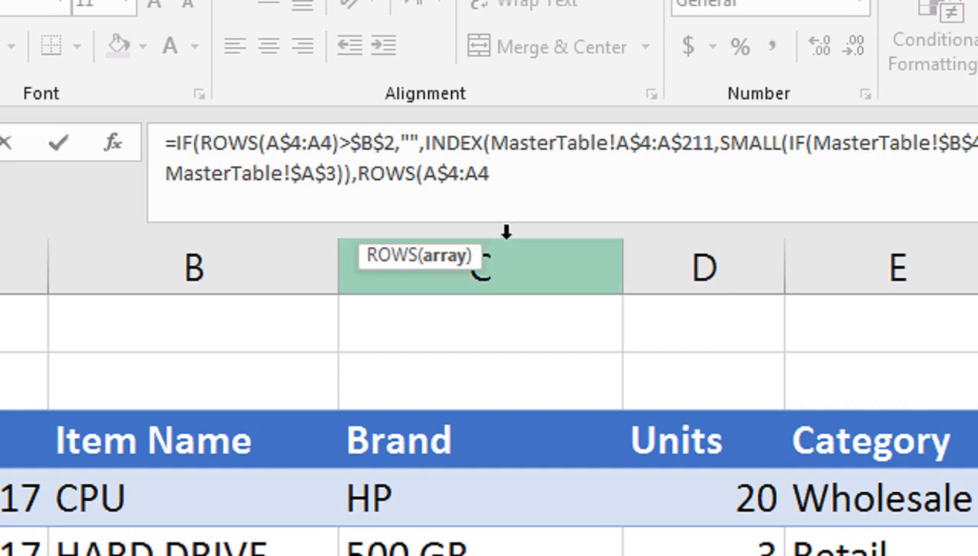
Step: Close the ROWS, SMALL, INDEX and outer IF brackets and enter the formula in Sheet2 A4 as an array formula
type("))")
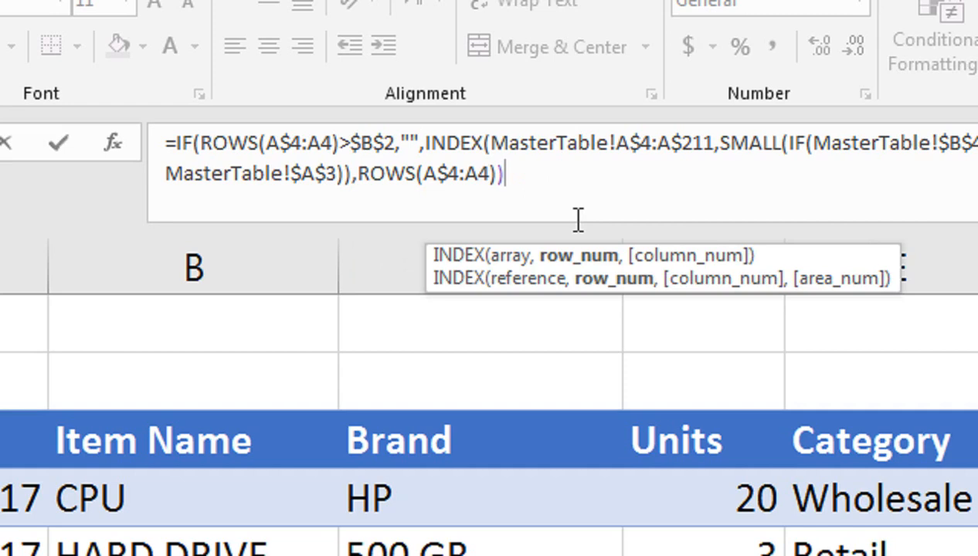
type(")")
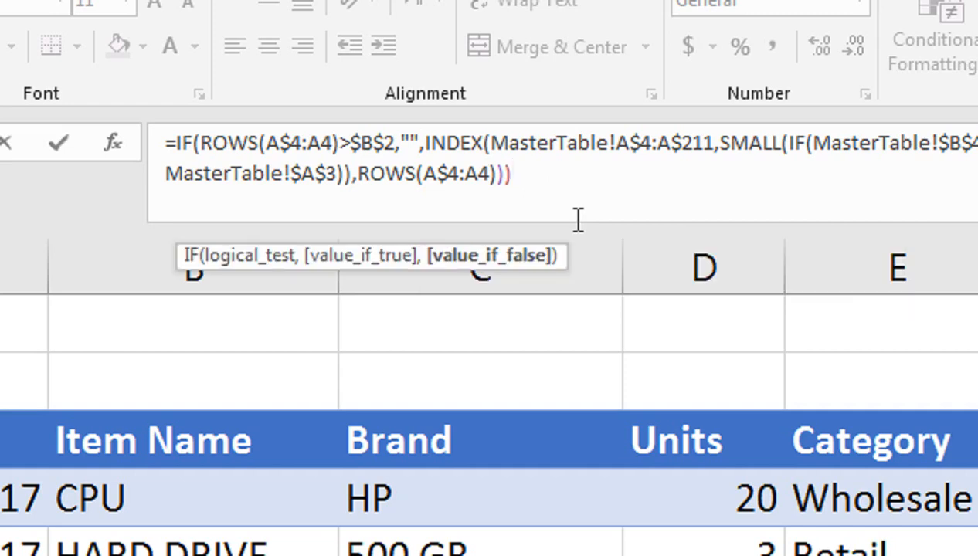
type(")")
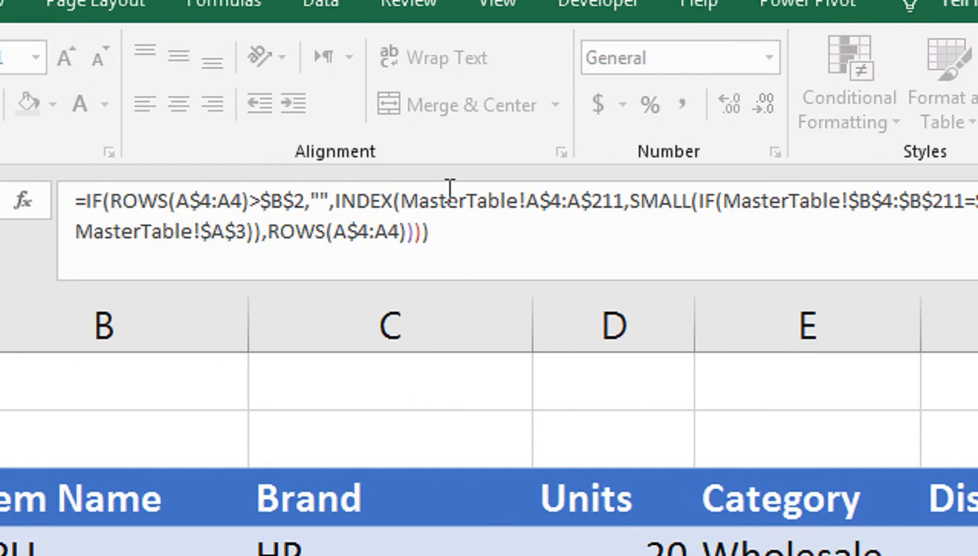
key("ctrl+shift+Return")
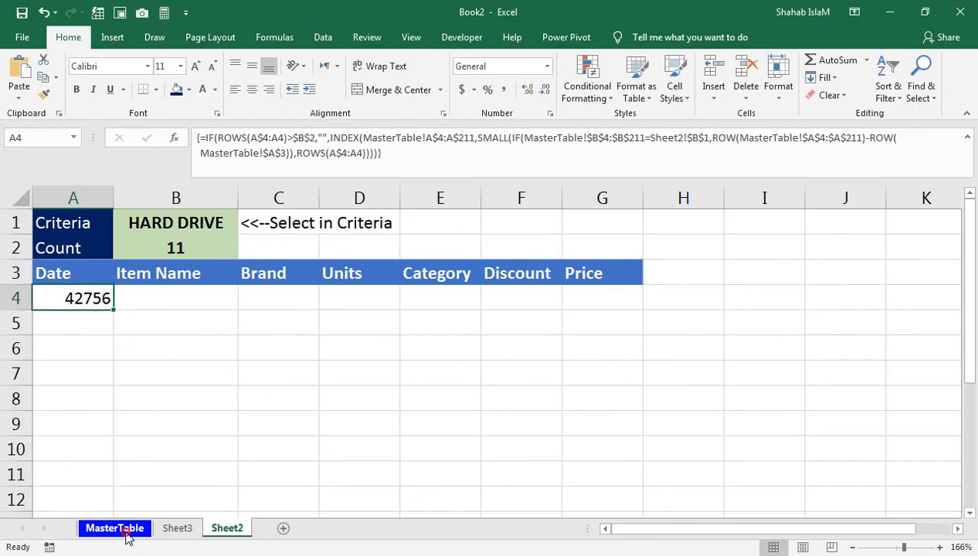
Step: Copy the formatting of MasterTable date cell A4 onto Sheet2 cell A4 and auto-fit the width of column A
left_click(123, 532)
left_click(116, 306)
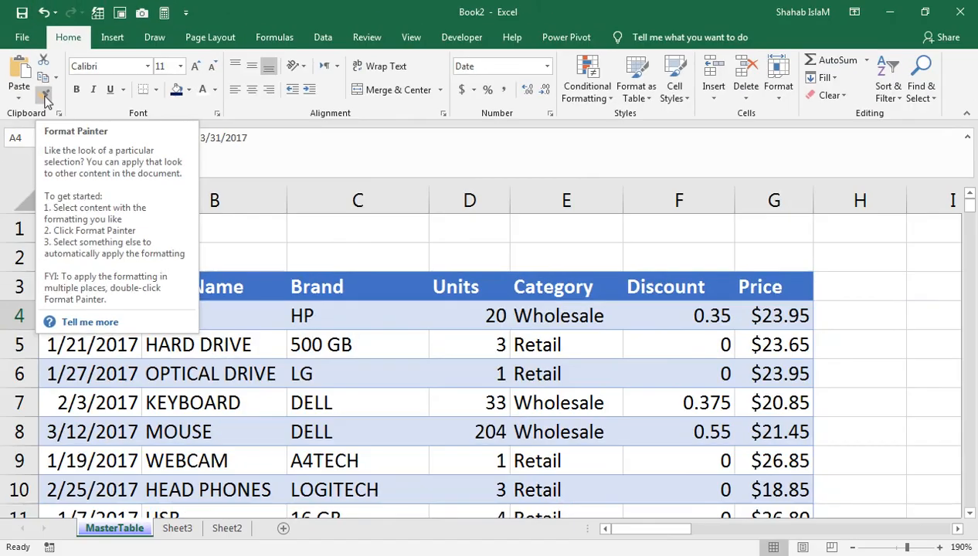
left_click(88, 138)
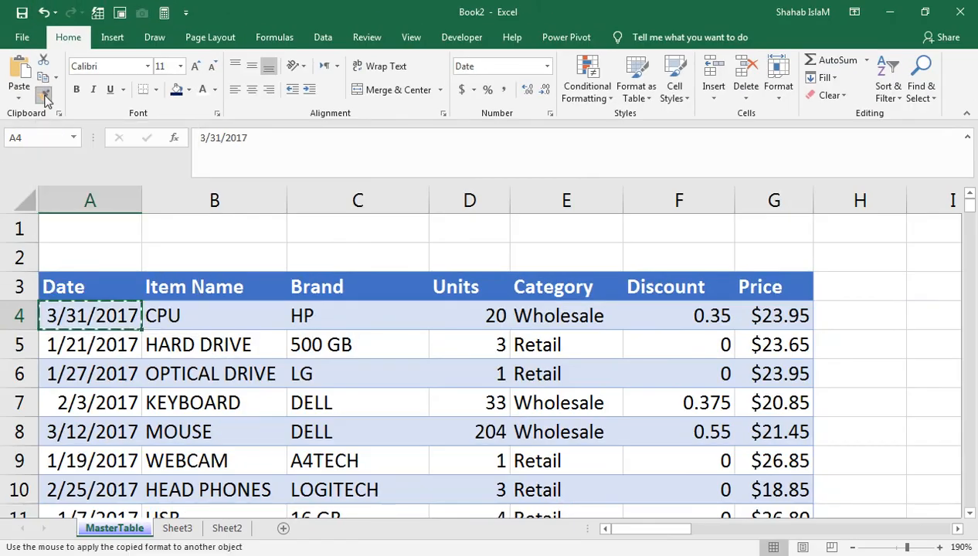
left_click(219, 530)
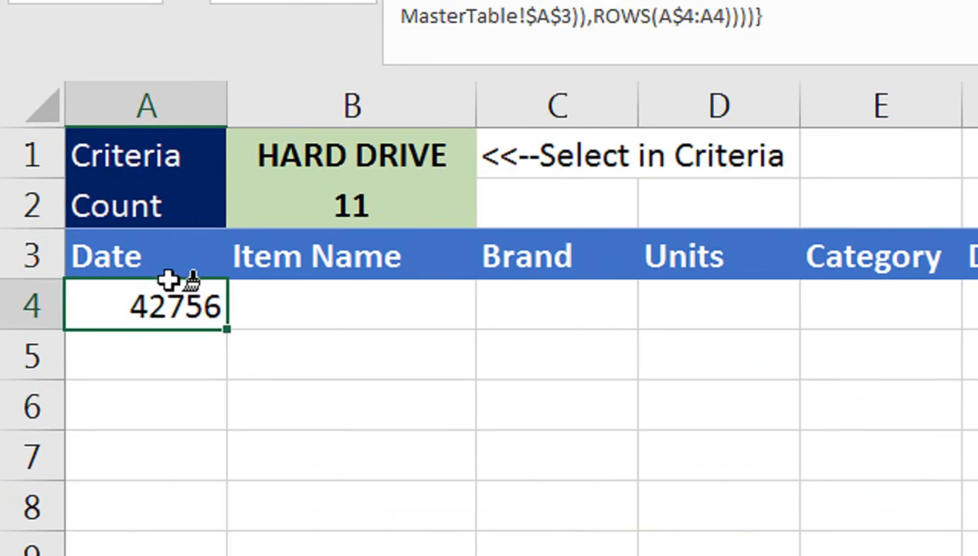
left_click(83, 296)
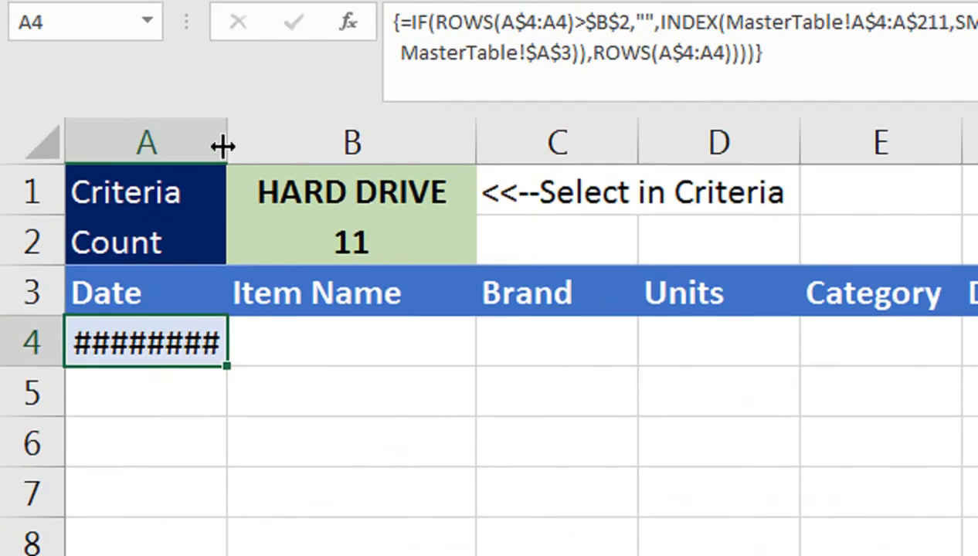
double_click(227, 106)
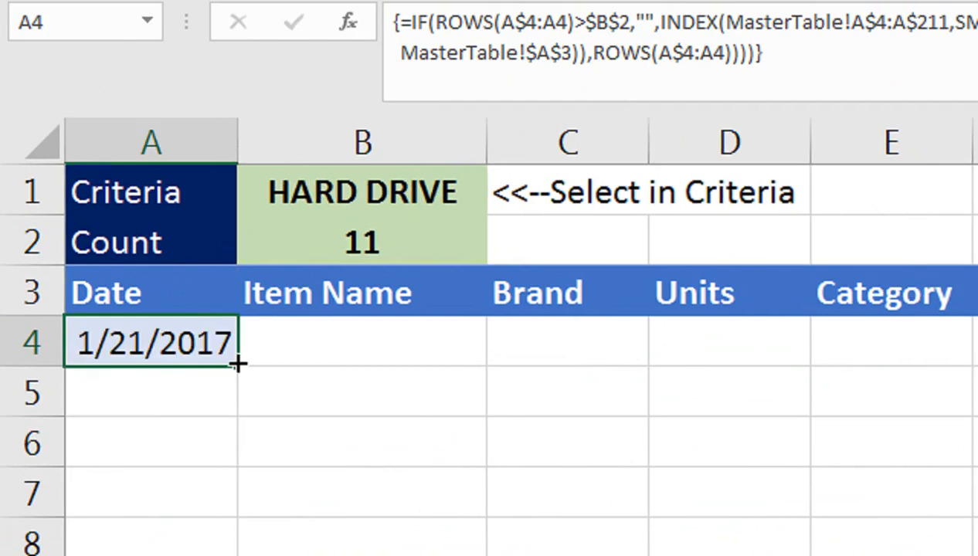
Step: Fill the A4 array formula down to A21 and inspect the formulas in the blank cells A16 and A17
left_click_drag(238, 363, 235, 427)
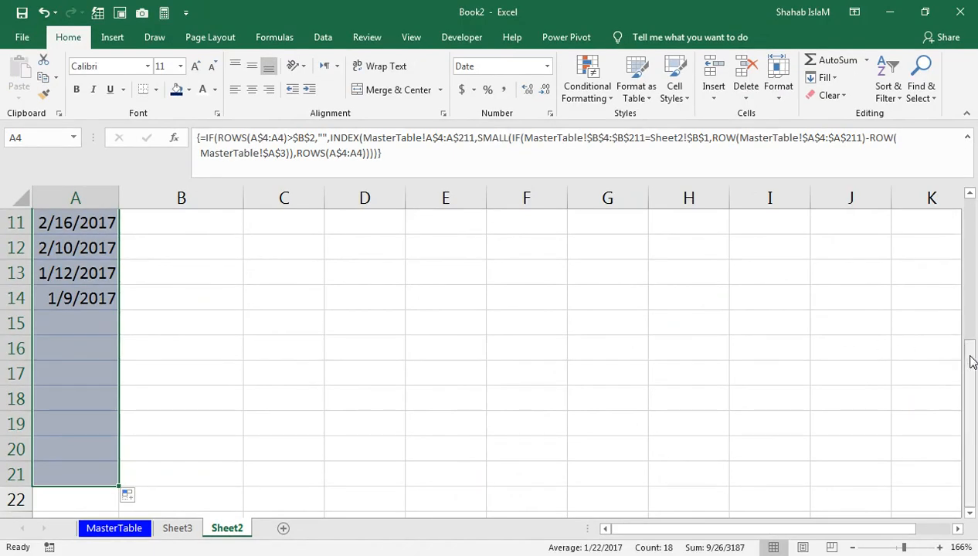
left_click_drag(972, 354, 974, 220)
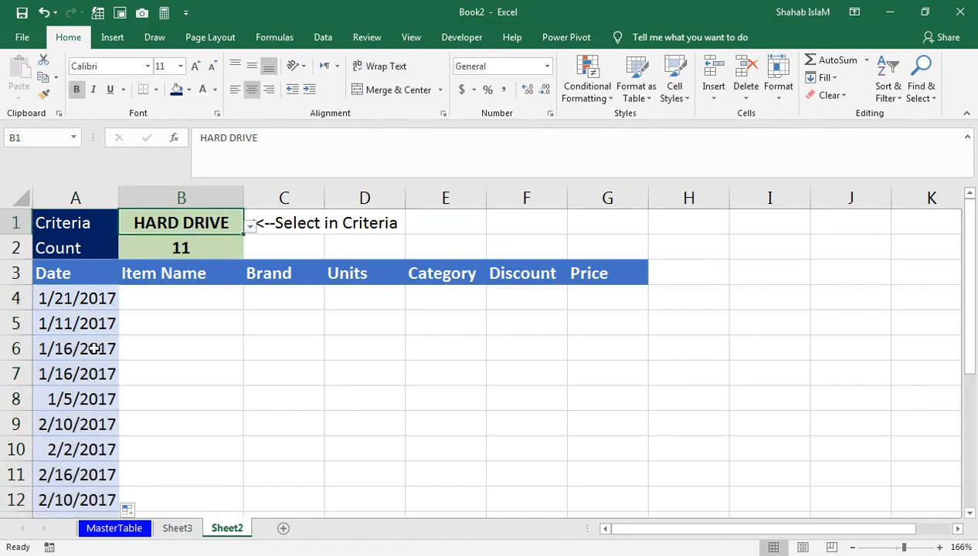
scroll(99, 331, "down", 2)
left_click(65, 449)
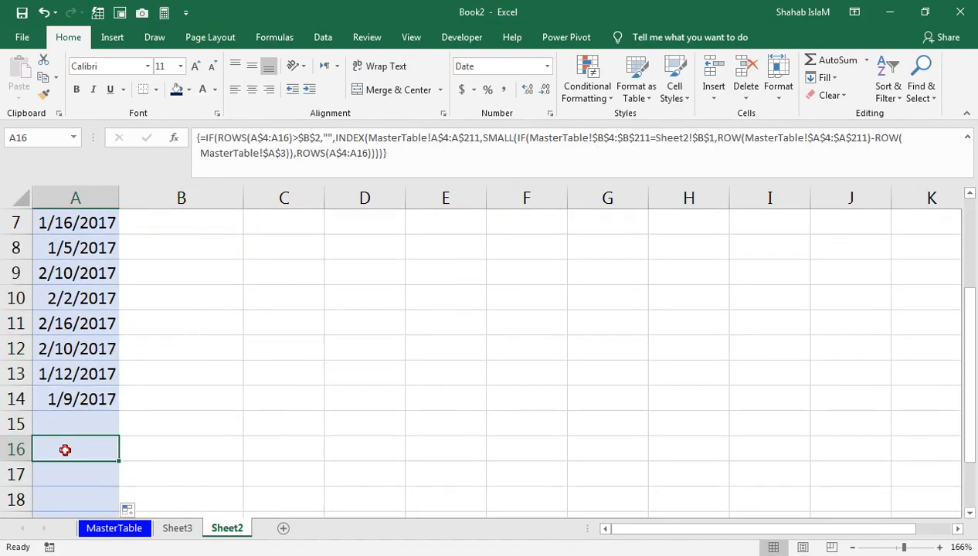
double_click(65, 449)
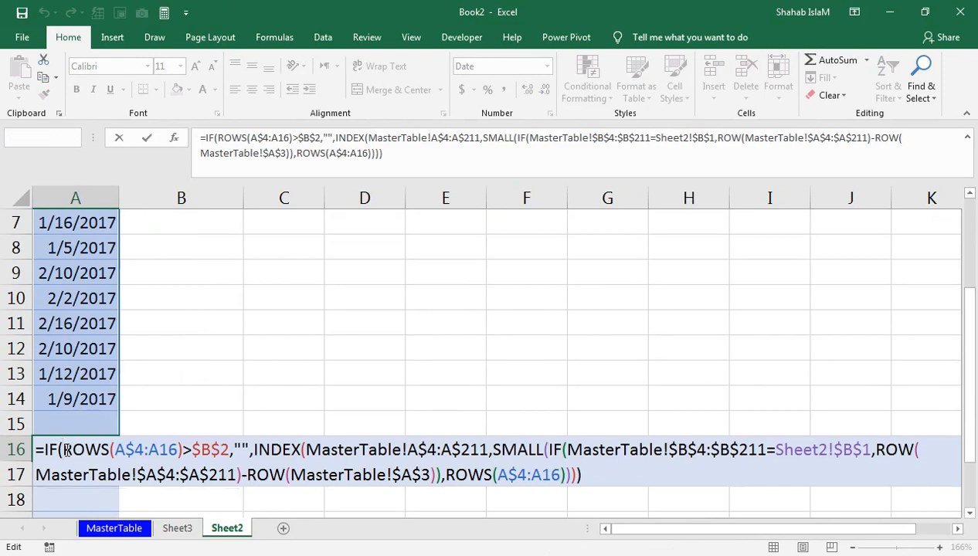
key("ctrl+shift+Return")
left_click(73, 476)
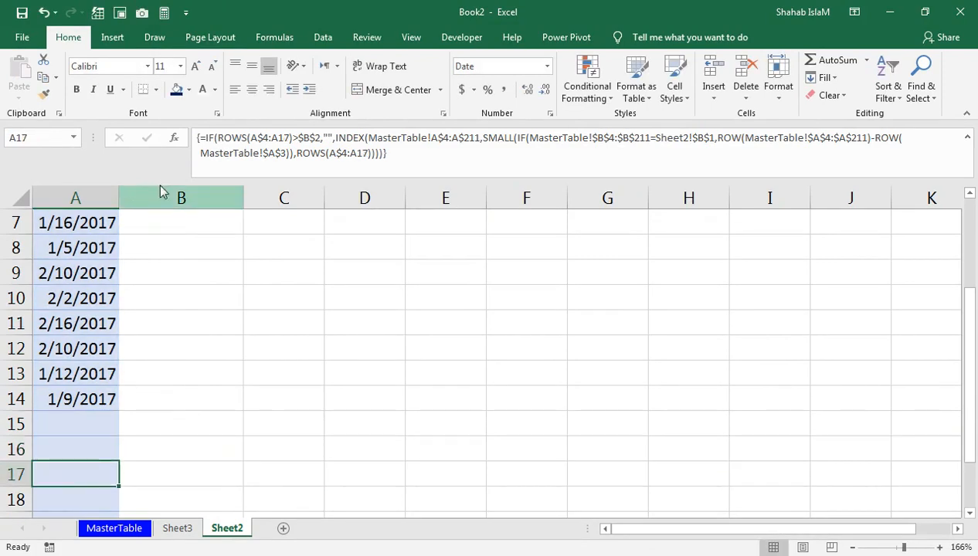
Step: Choose CPU from the criteria drop-down in cell B1
left_click_drag(207, 271, 183, 246)
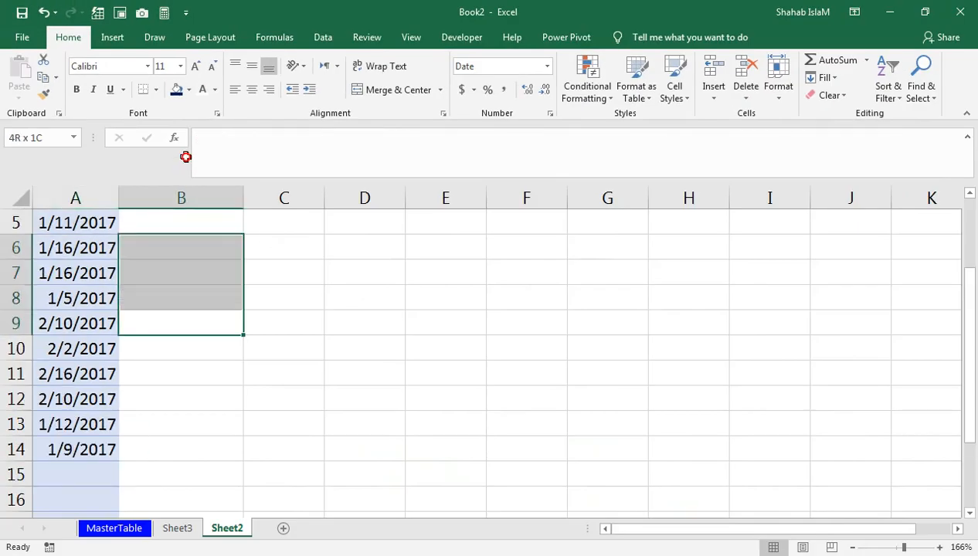
left_click(183, 247)
left_click(214, 219)
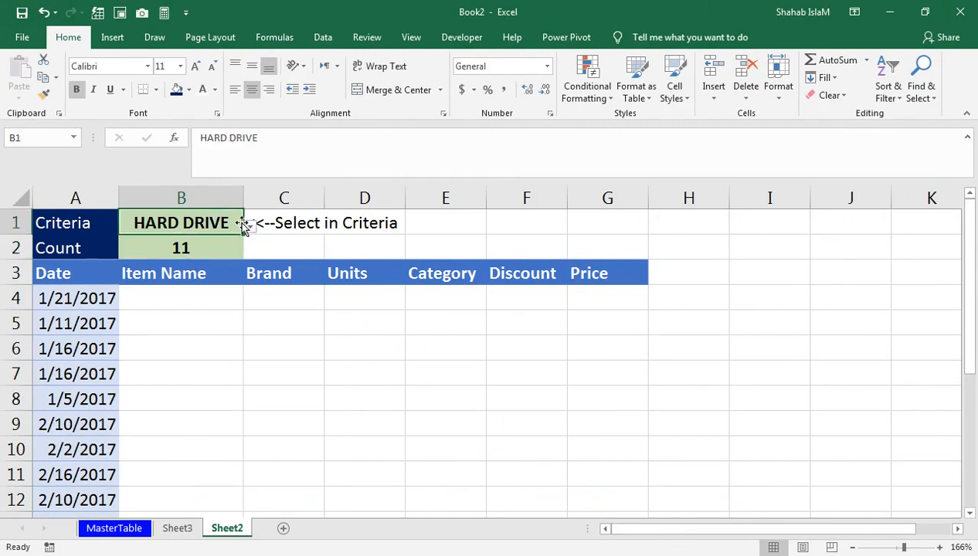
left_click(250, 225)
left_click(241, 247)
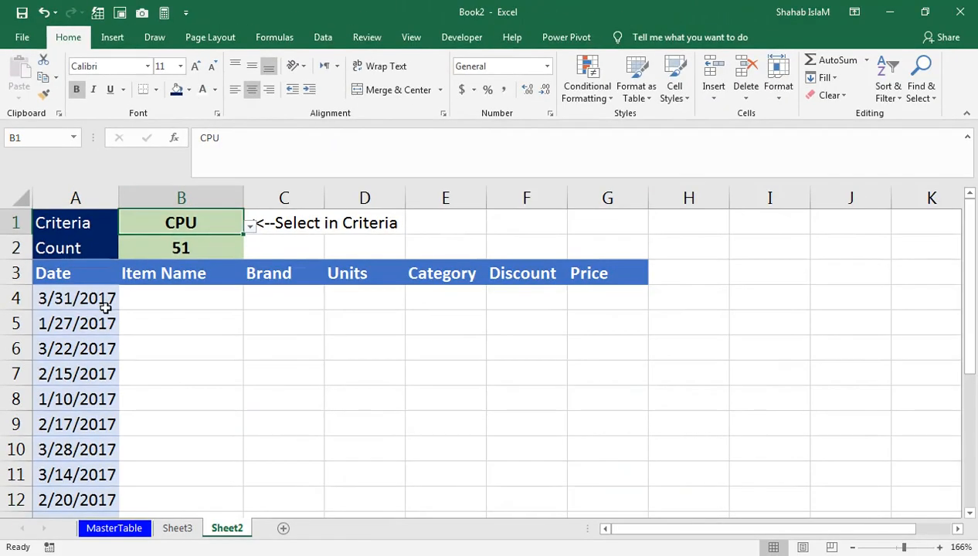
Step: Fill the date formula from A21 down to A110, and fill that block across to column G
left_click_drag(103, 306, 88, 476)
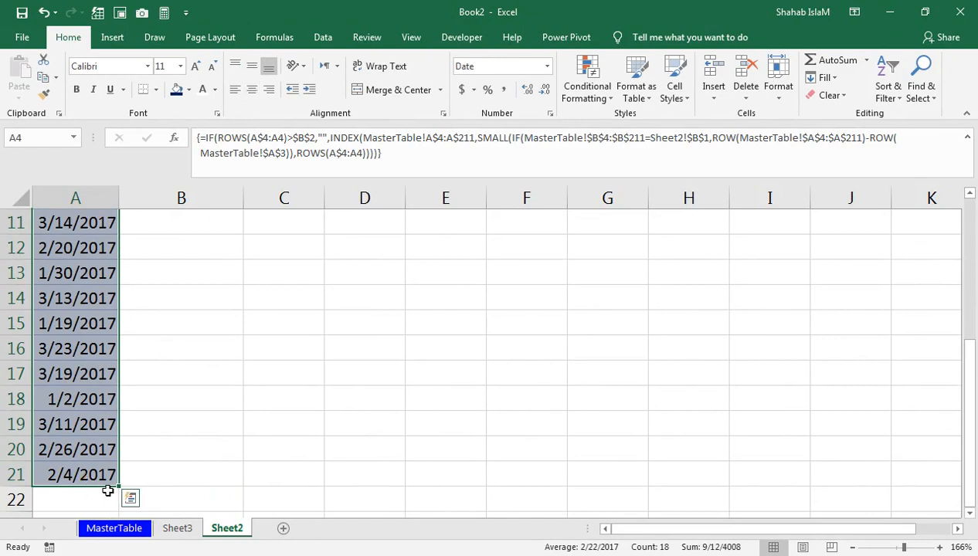
left_click(106, 494)
left_click(106, 474)
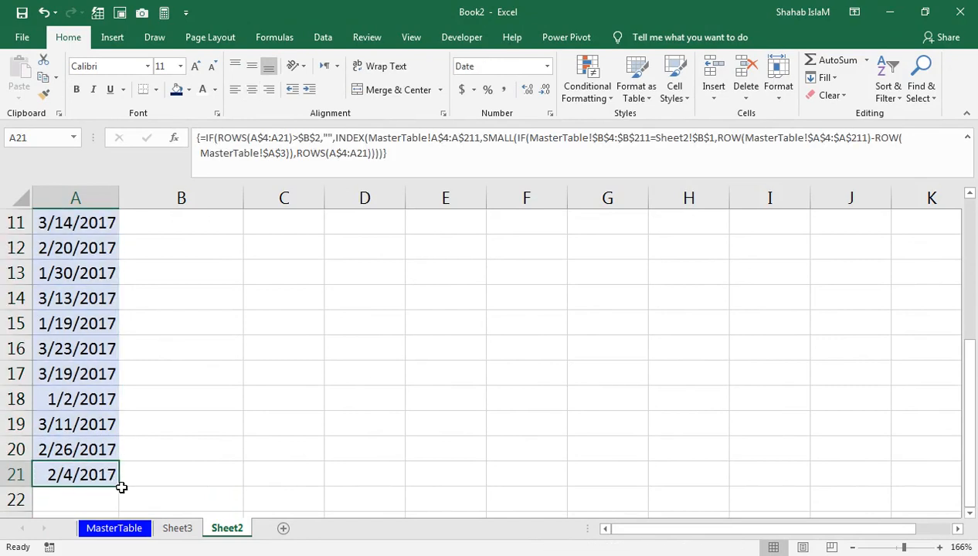
left_click_drag(120, 487, 70, 347)
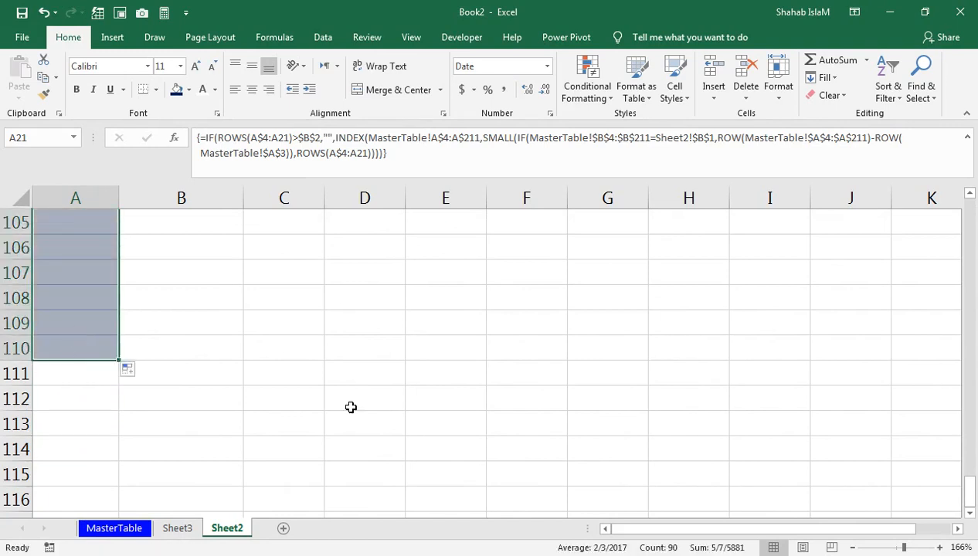
mouse_move(971, 498)
left_mouse_down()
mouse_move(969, 222)
mouse_move(962, 499)
left_mouse_up()
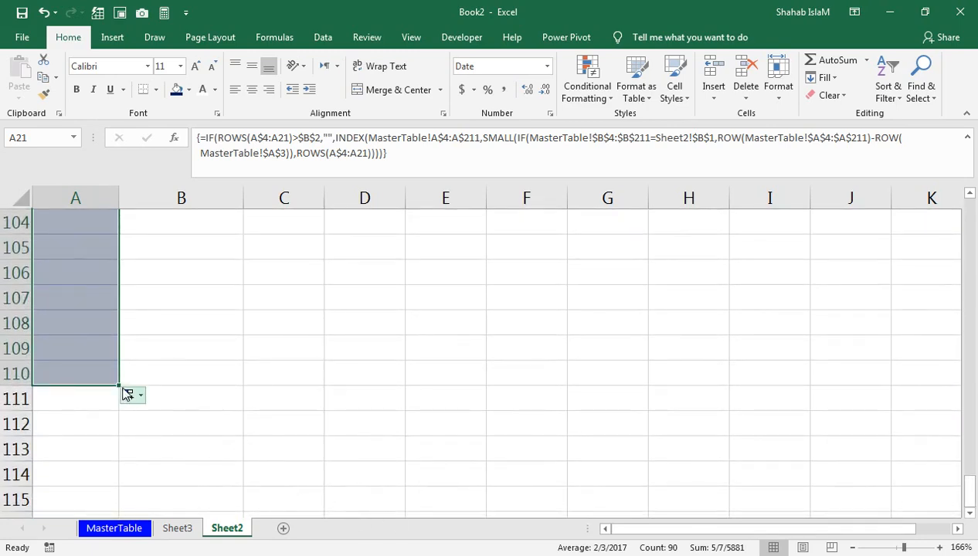
left_click_drag(119, 385, 637, 368)
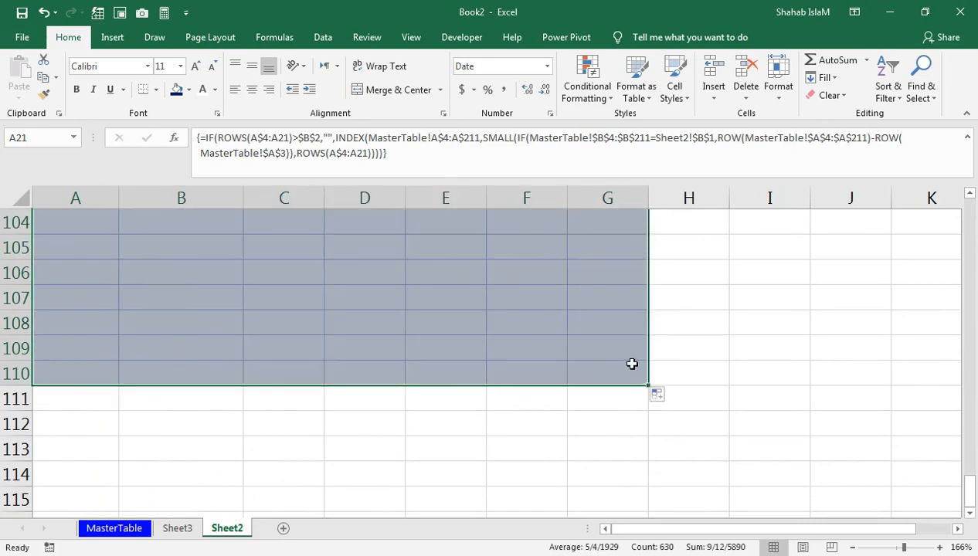
Step: Fill the A4 array formula across row 4 to cell G4 on Sheet2
key("ctrl+Home")
key("Down")
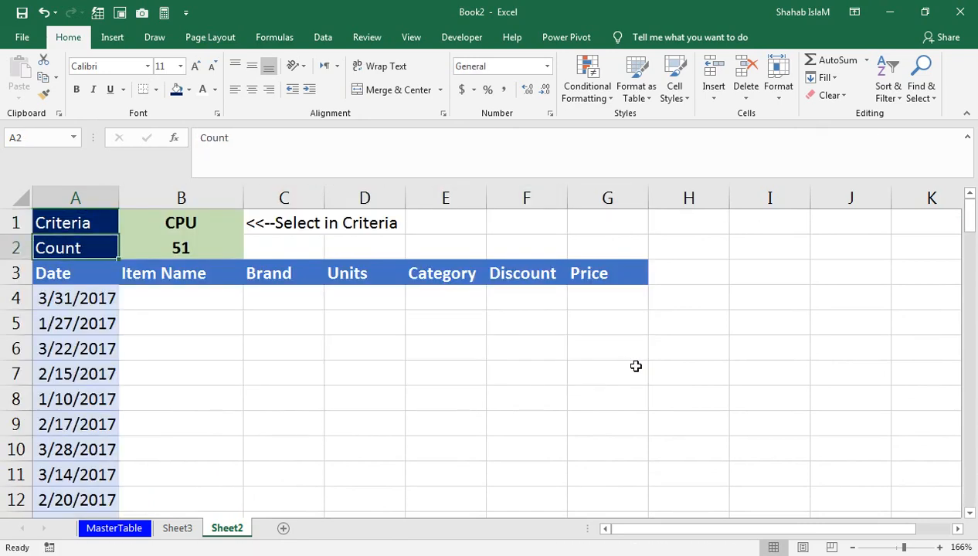
key("Right")
key("Right")
key("Down")
key("Down")
key("Down")
key("Left")
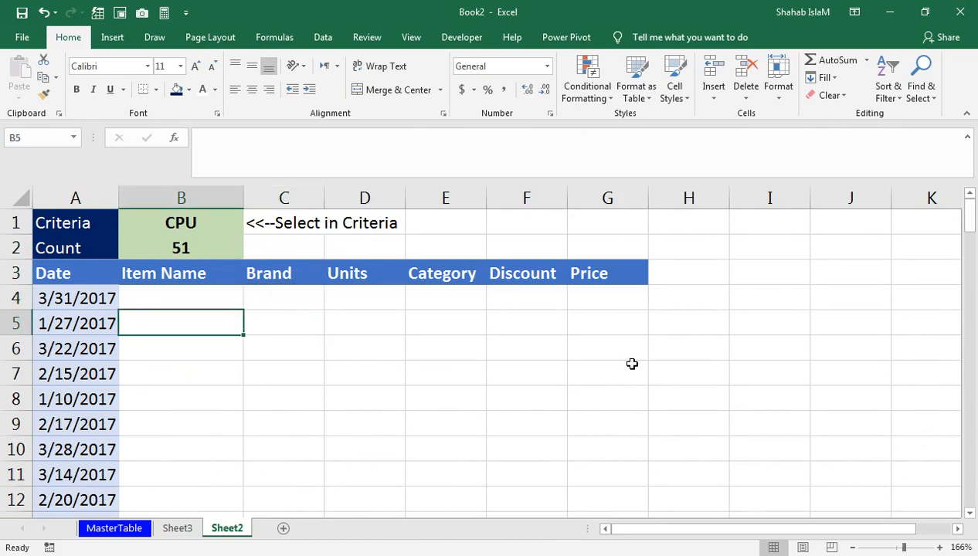
key("Left")
key("Up")
key("ctrl+shift+End")
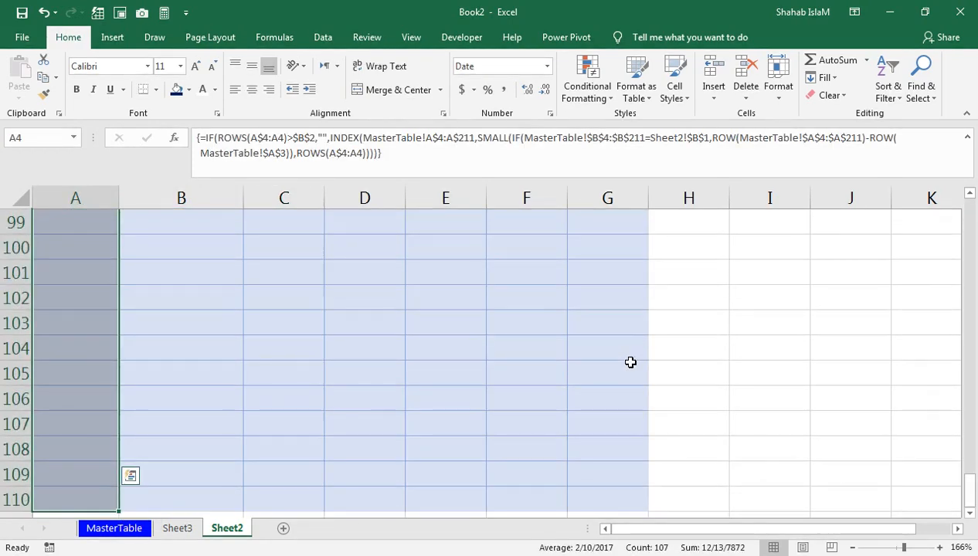
key("Up")
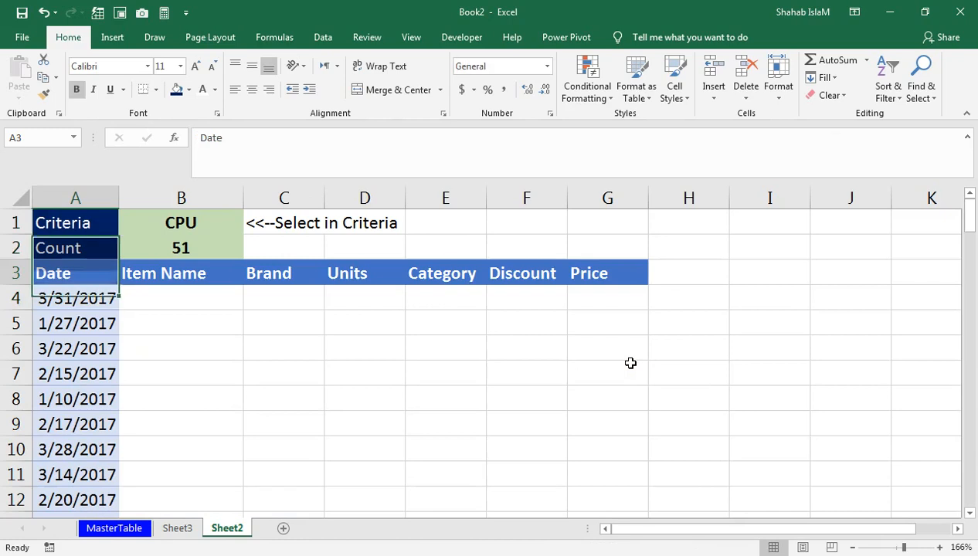
key("Down")
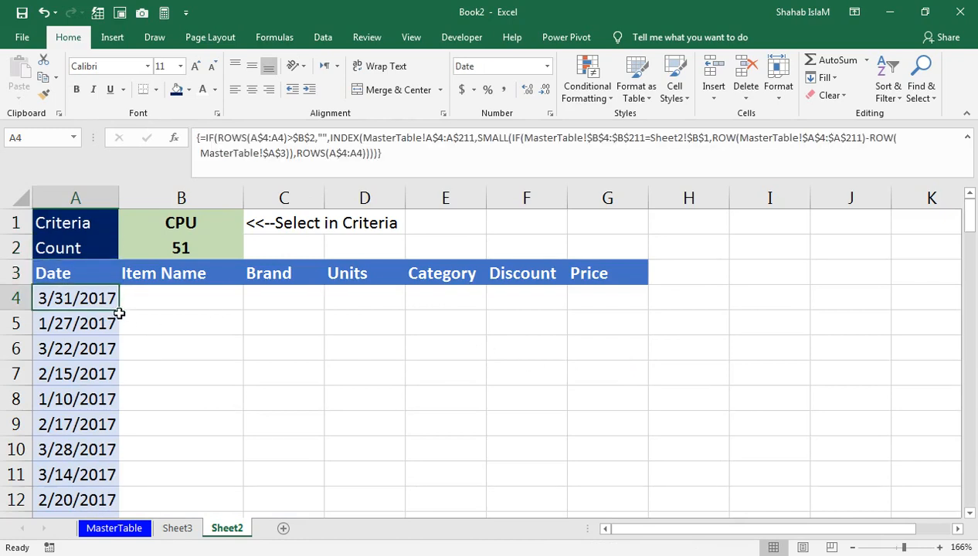
left_click_drag(121, 310, 627, 311)
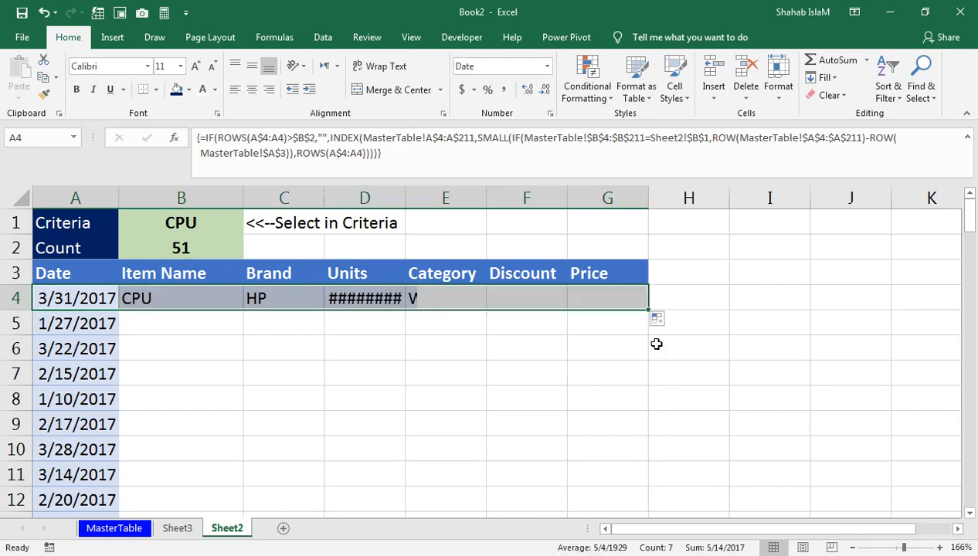
Step: Auto-fit columns G and D and set the number format of A4:G4 to General
double_click(650, 197)
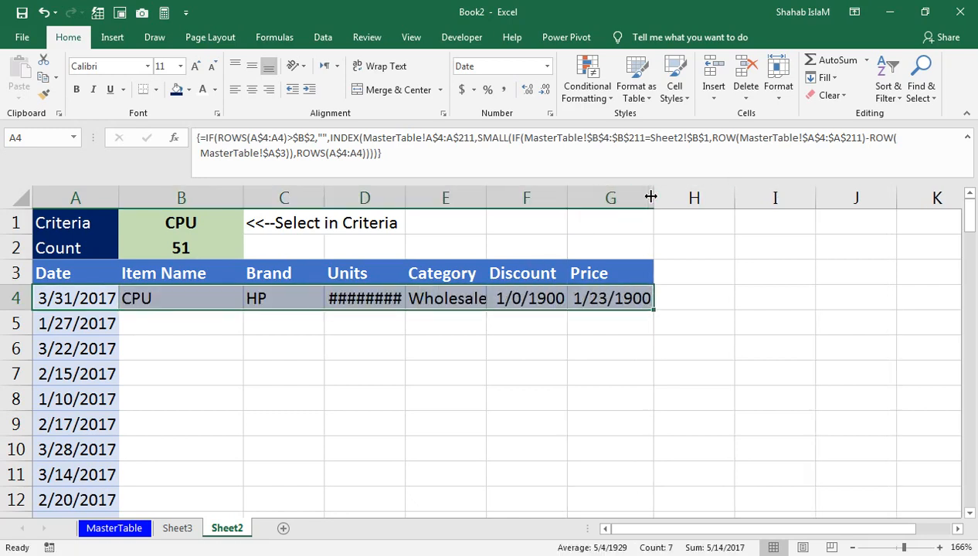
double_click(405, 198)
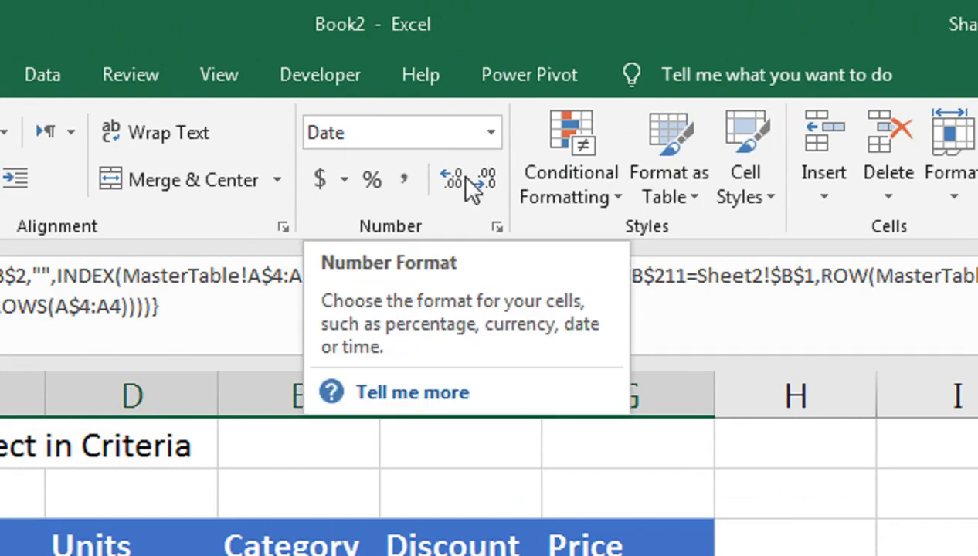
left_click(488, 136)
left_click(503, 83)
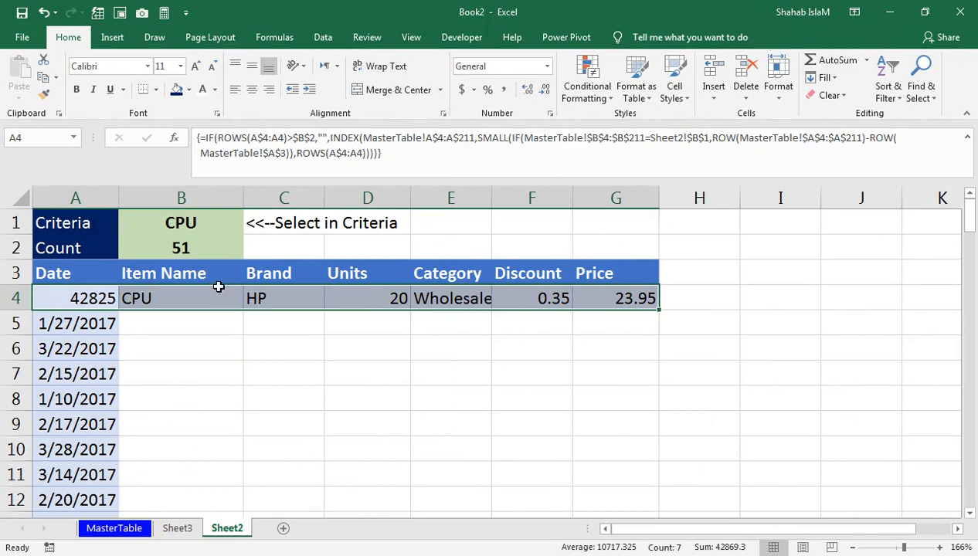
Step: Fill the row 4 formulas in A4:G4 down to row 110 and return to cell A1
key("ctrl+q")
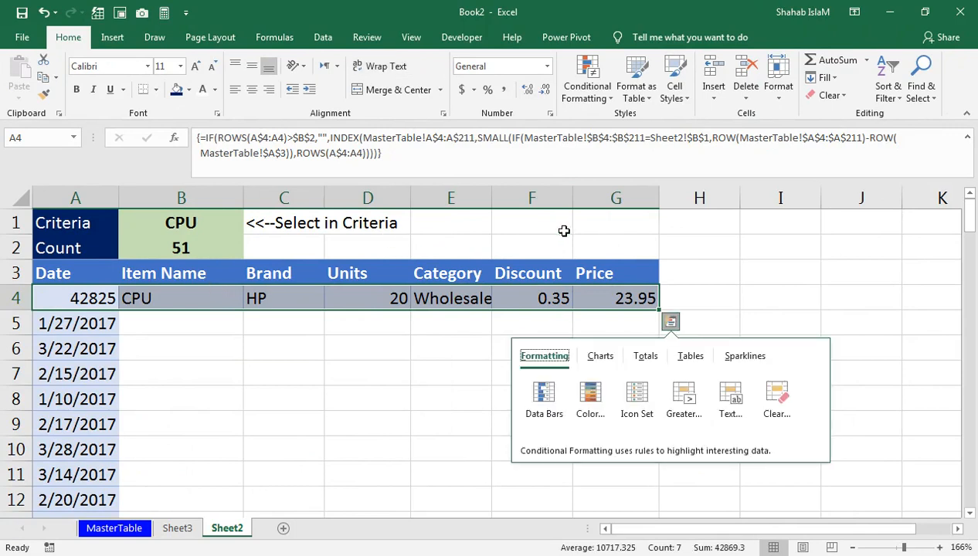
left_click_drag(659, 310, 650, 488)
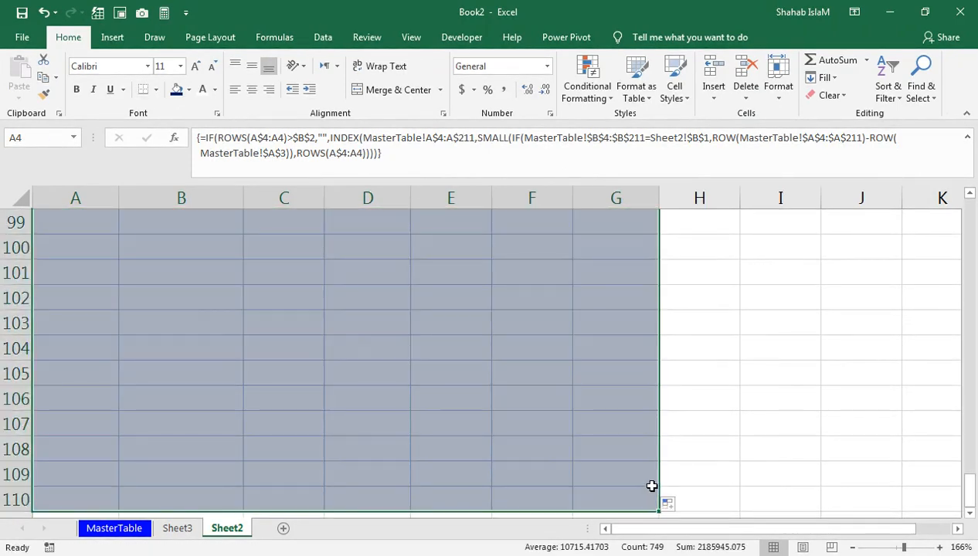
key("ctrl+Home")
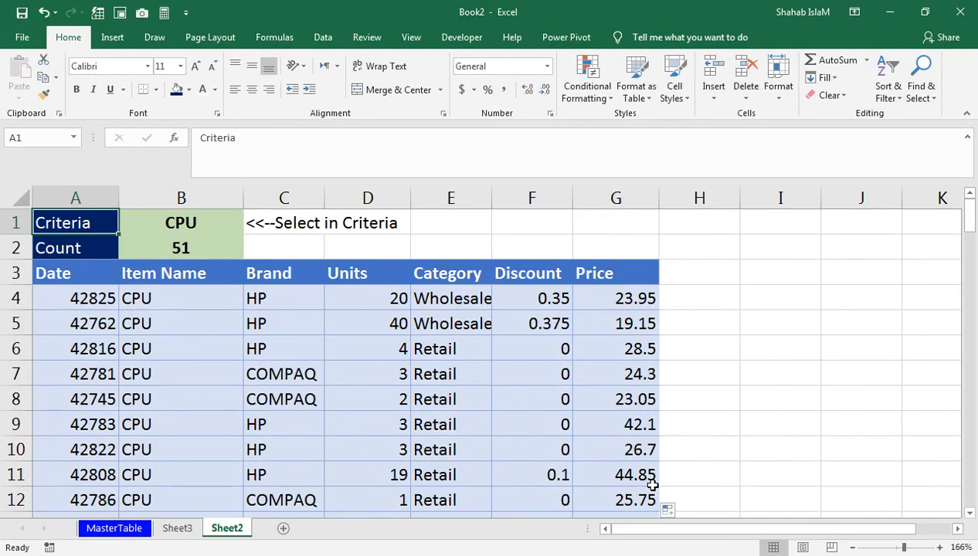
Step: Look through the filled CPU records down to row 24 and back up to the Category header
key("Down")
key("Down")
key("Down")
key("Down")
key("Down")
key("Down")
key("Down")
key("Down")
key("Down")
key("Down")
key("Down")
key("Down")
key("Down")
key("Down")
key("Down")
key("Down")
key("Down")
key("Down")
key("Down")
key("Down")
key("Down")
key("Down")
key("Down")
key("Right")
key("Right")
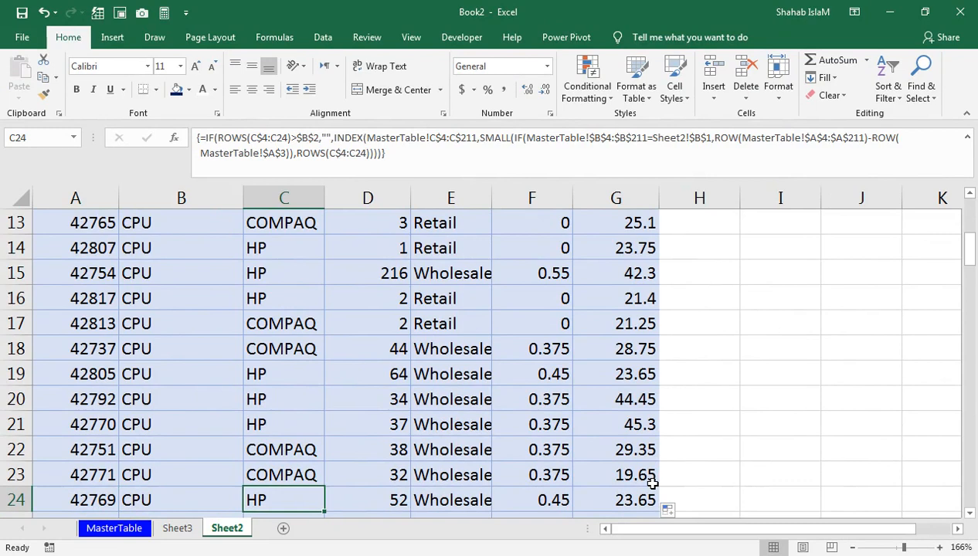
key("Right")
key("Right")
key("Up")
key("Up")
key("Up")
key("Up")
key("Up")
key("Up")
key("Up")
key("Up")
key("Up")
key("Up")
key("Up")
key("Up")
key("Up")
key("Up")
key("Up")
key("Up")
key("Up")
key("Up")
key("Up")
key("Up")
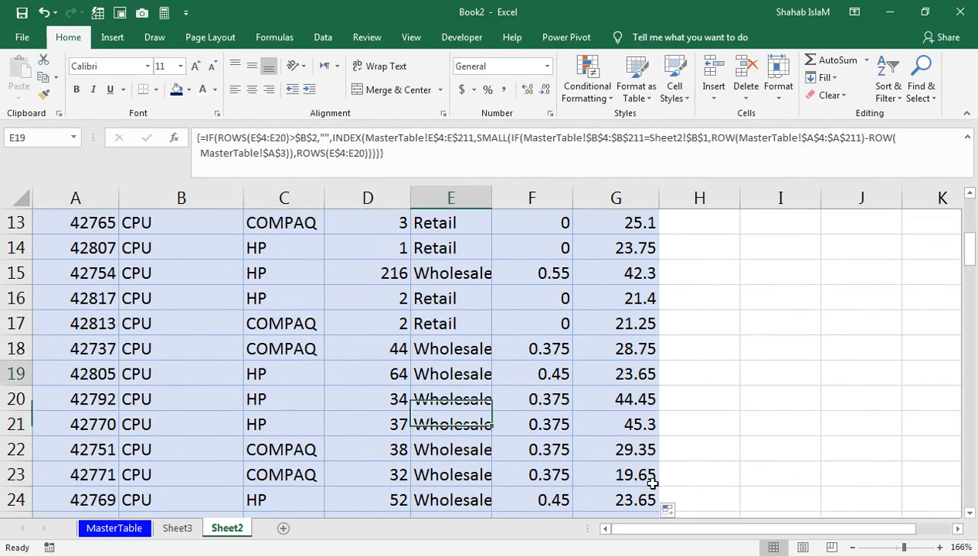
key("Down")
key("Down")
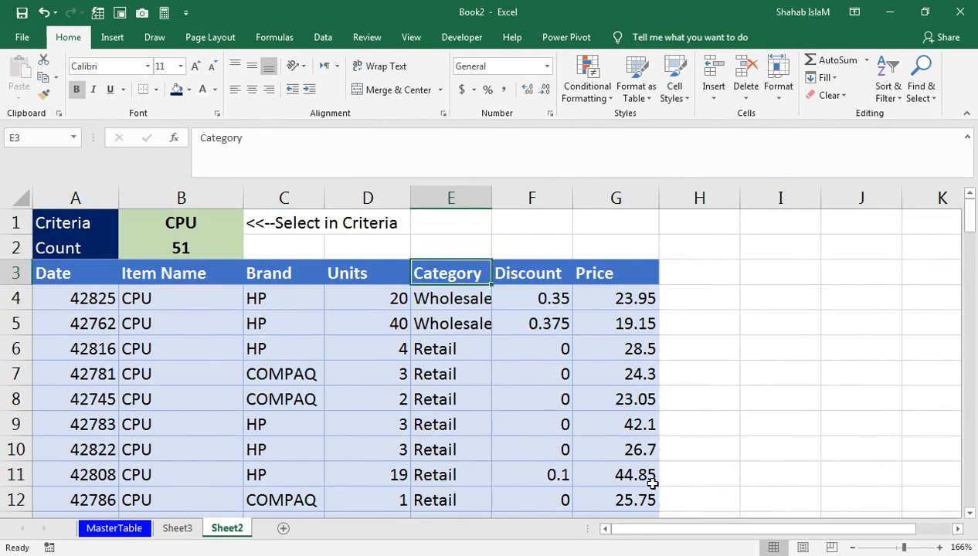
key("Down")
type("oca")
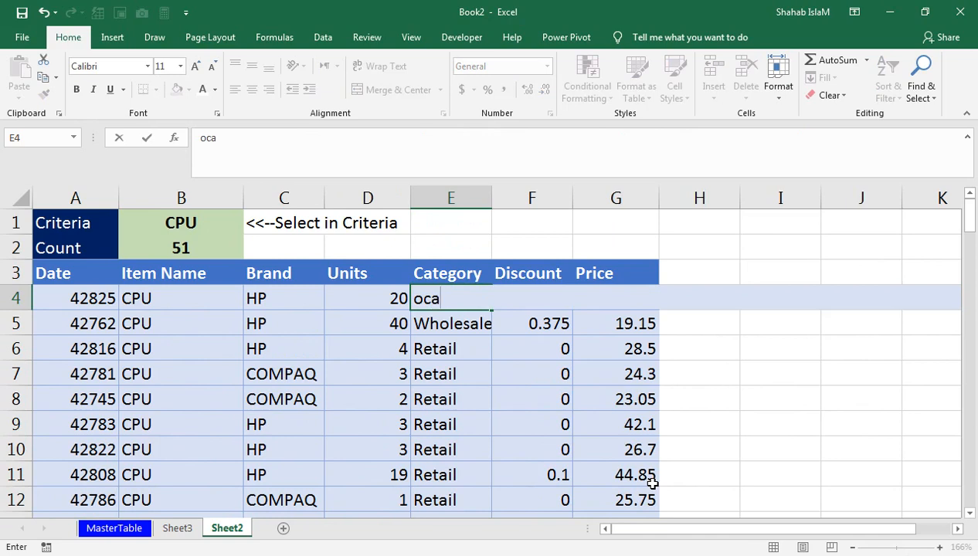
key("Return")
key("ctrl+z")
key("Up")
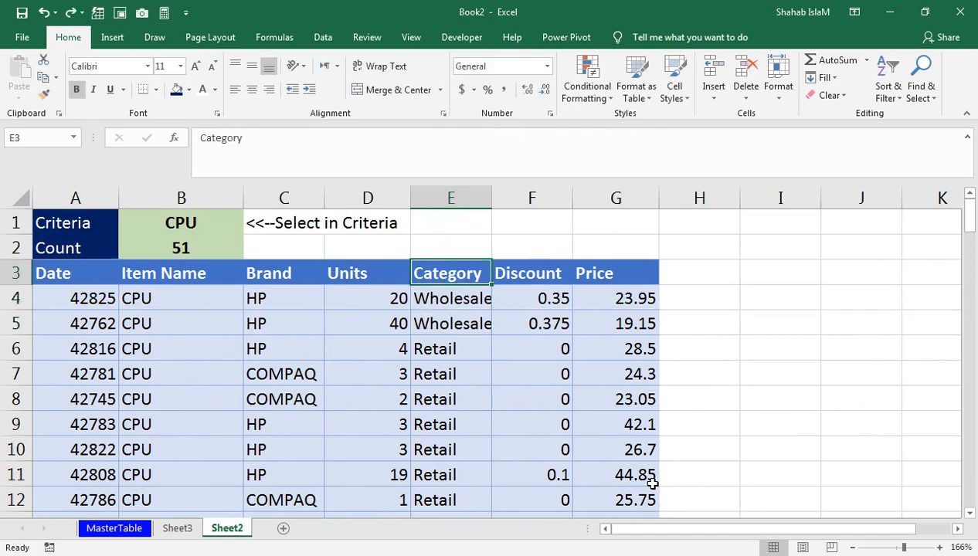
Step: Auto-fit the Category column to the text in cell E4
key("Down")
key("alt+o")
key("c")
key("a")
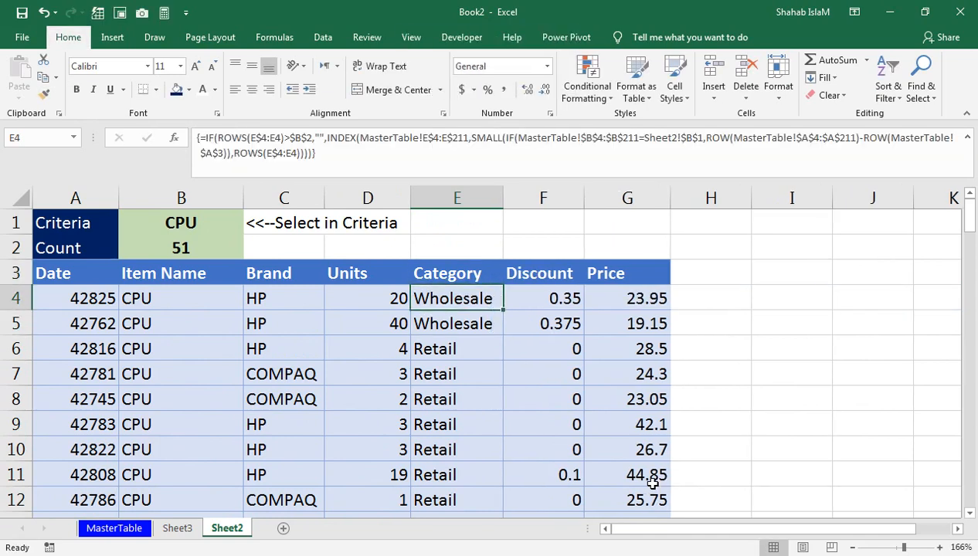
Step: Test the criteria drop-down in cell B1 by choosing OPTICAL DRIVE and MOUSE
left_click(214, 219)
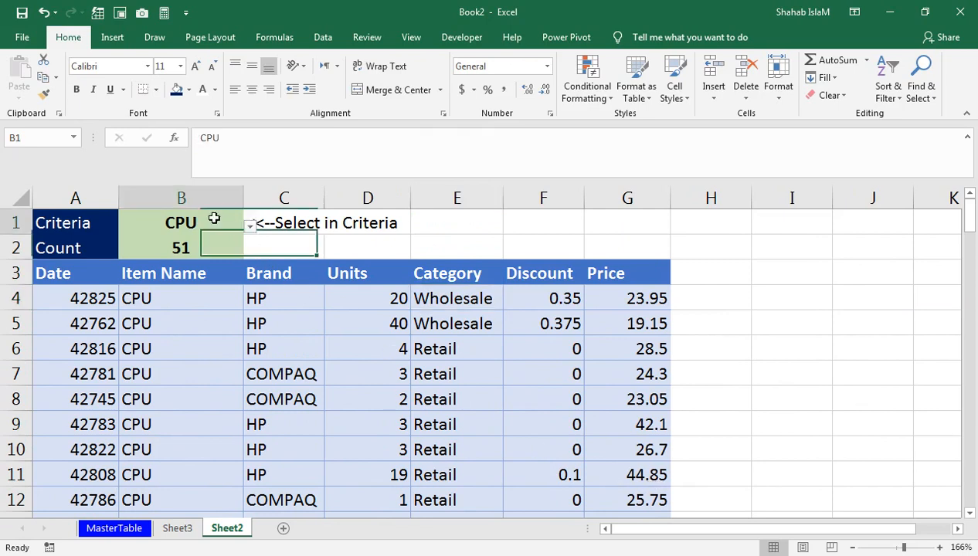
left_click(249, 225)
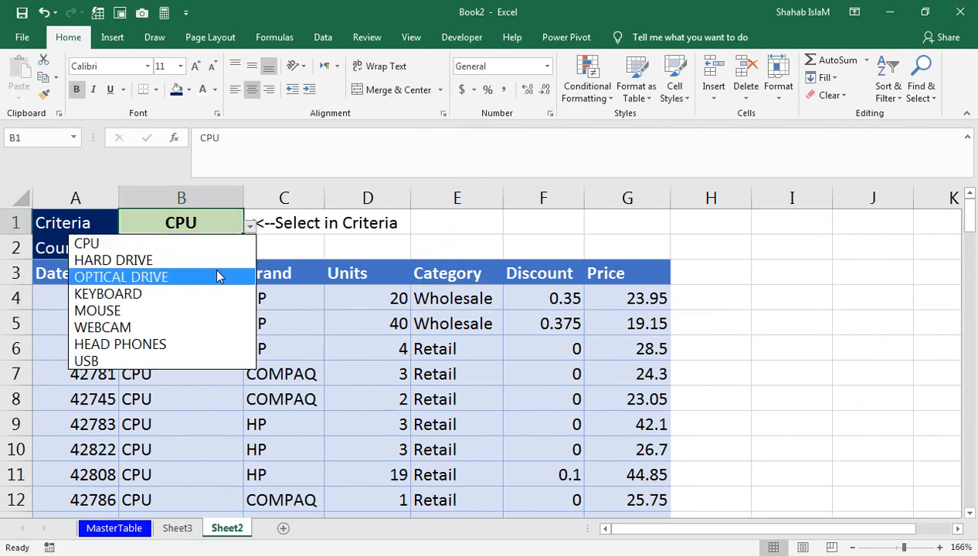
left_click(218, 277)
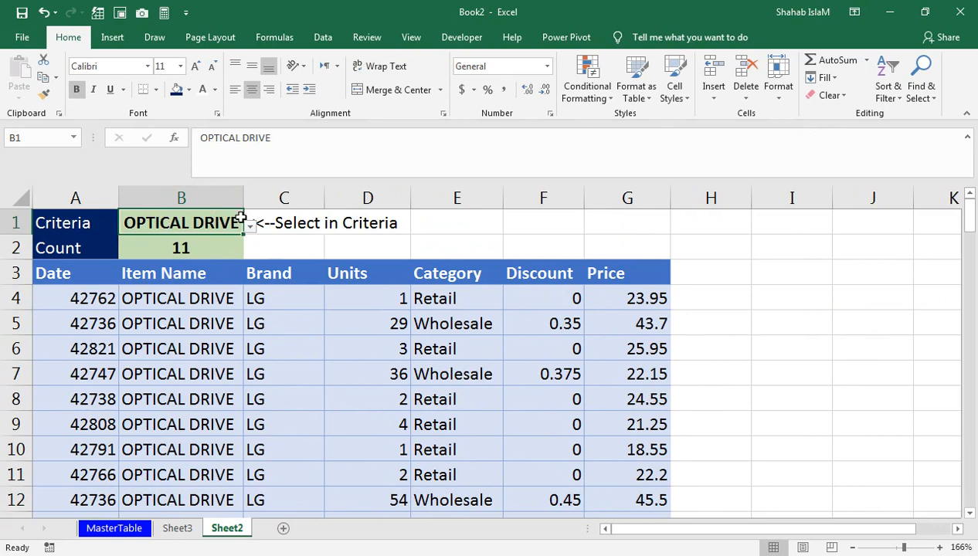
left_click(251, 230)
left_click(209, 311)
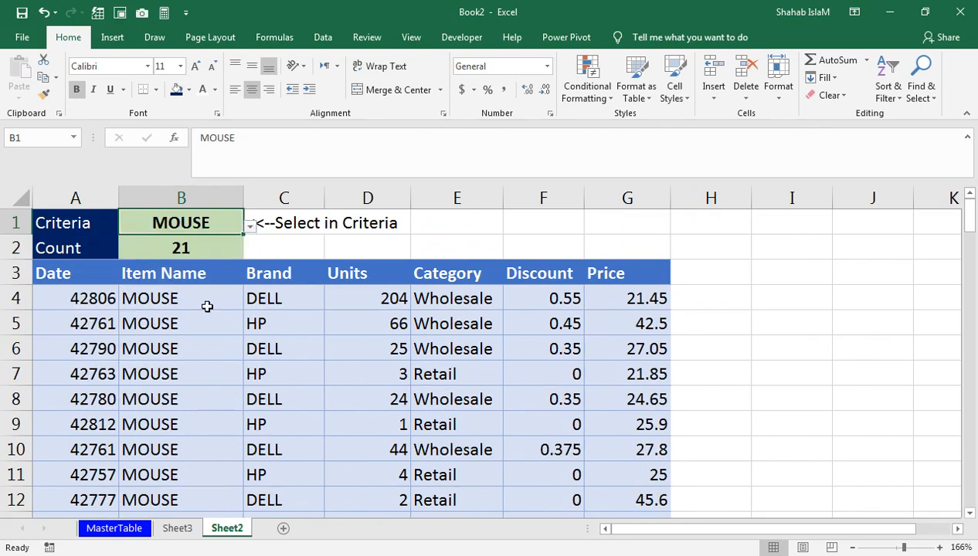
Step: Examine the rows below the MOUSE records on Sheet2 and look at the source data on MasterTable
left_click_drag(312, 287, 456, 223)
left_click(337, 397)
left_click_drag(630, 370, 673, 499)
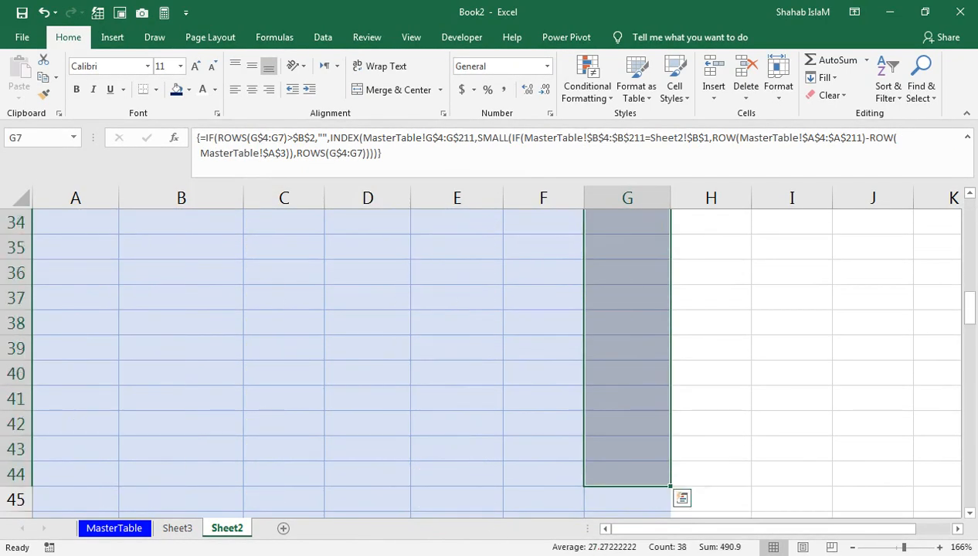
left_click(117, 532)
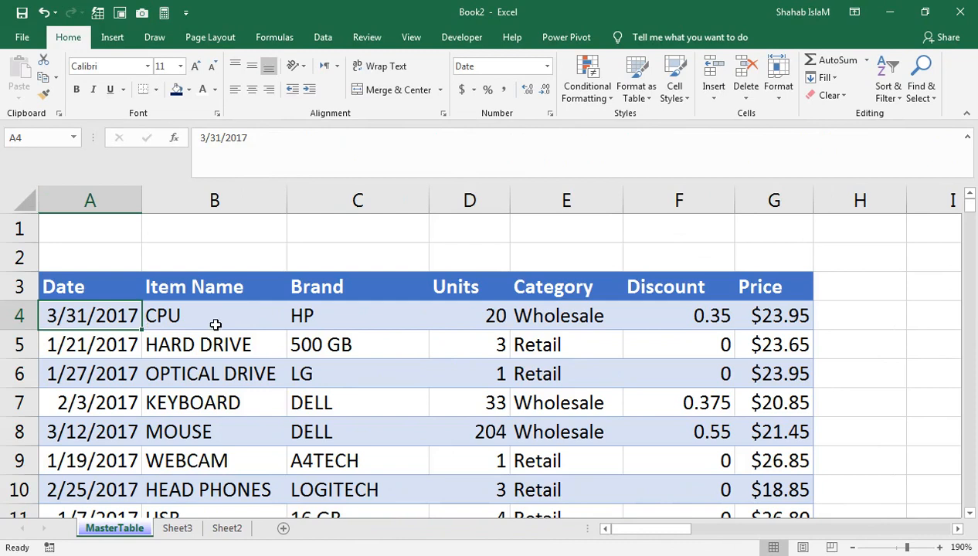
left_click(227, 528)
left_click(270, 326)
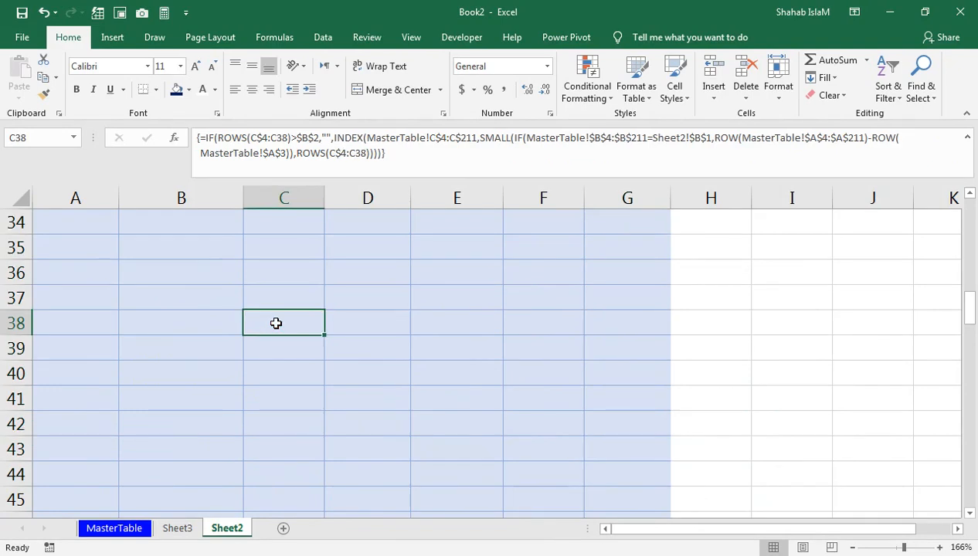
key("ctrl+Up")
key("ctrl+Up")
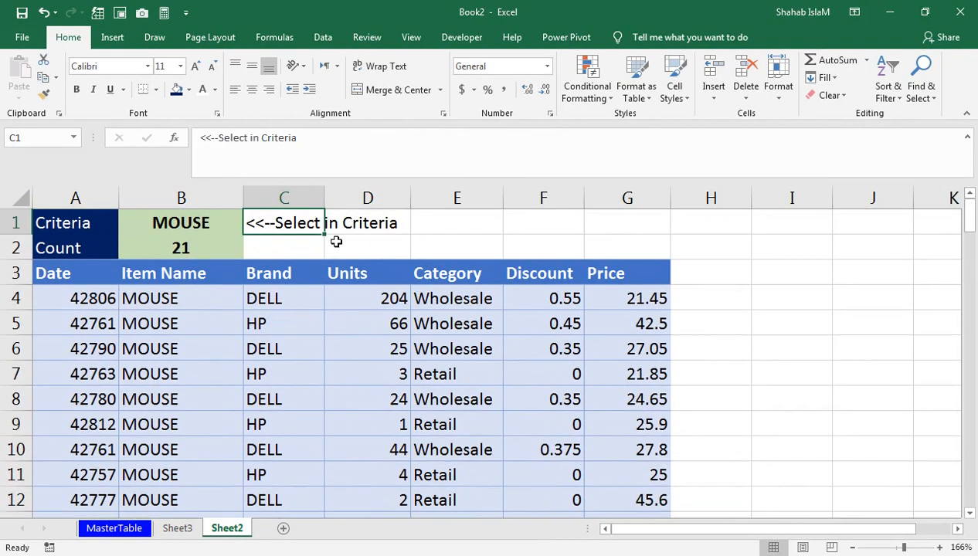
Step: Switch the criteria in cell B1 to WEBCAM, HEAD PHONES and finally USB, and check how far column A extends
left_click(232, 225)
left_click(249, 225)
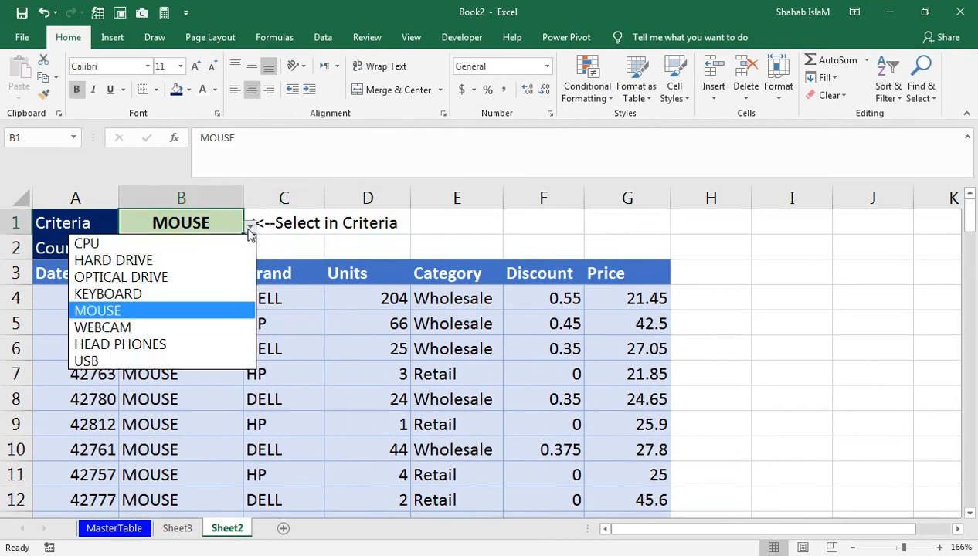
left_click(219, 327)
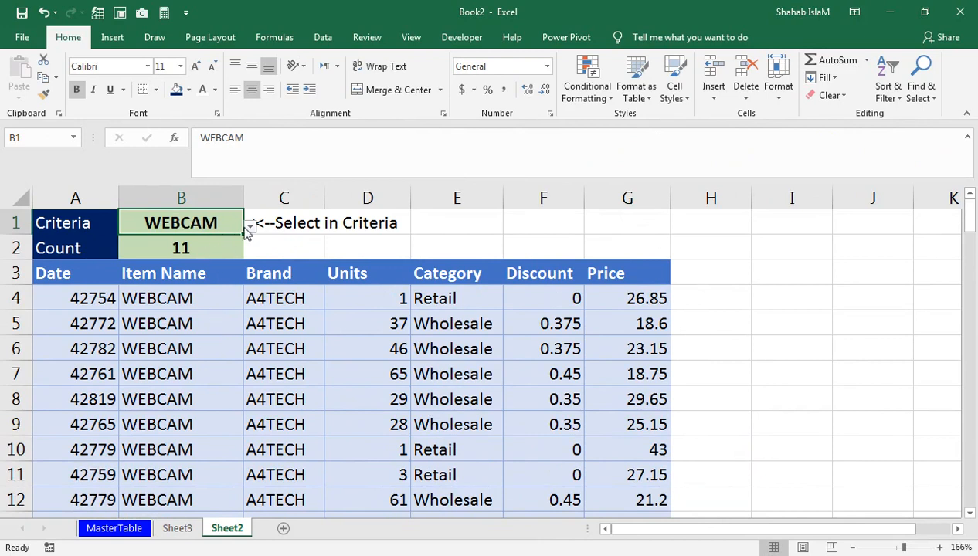
left_click(250, 226)
left_click(217, 342)
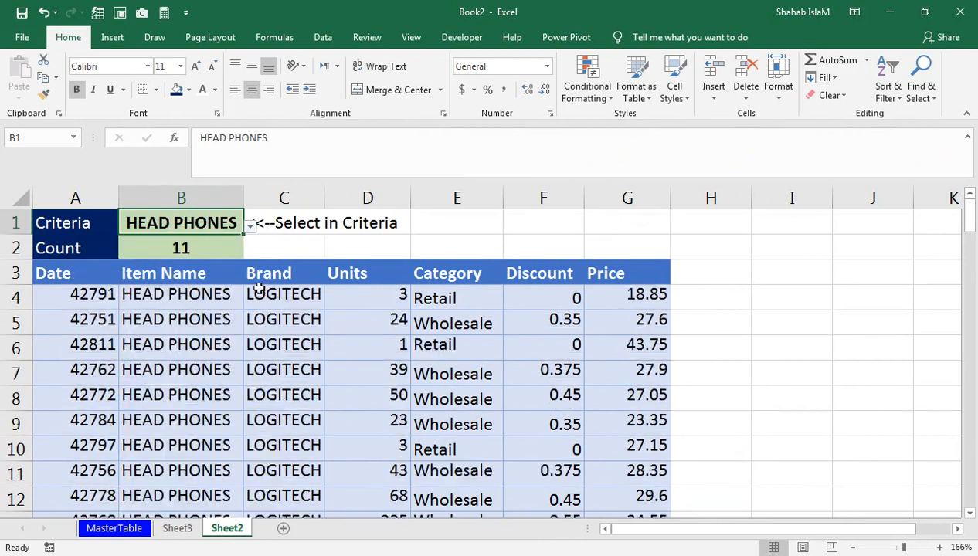
left_click(249, 226)
left_click(202, 362)
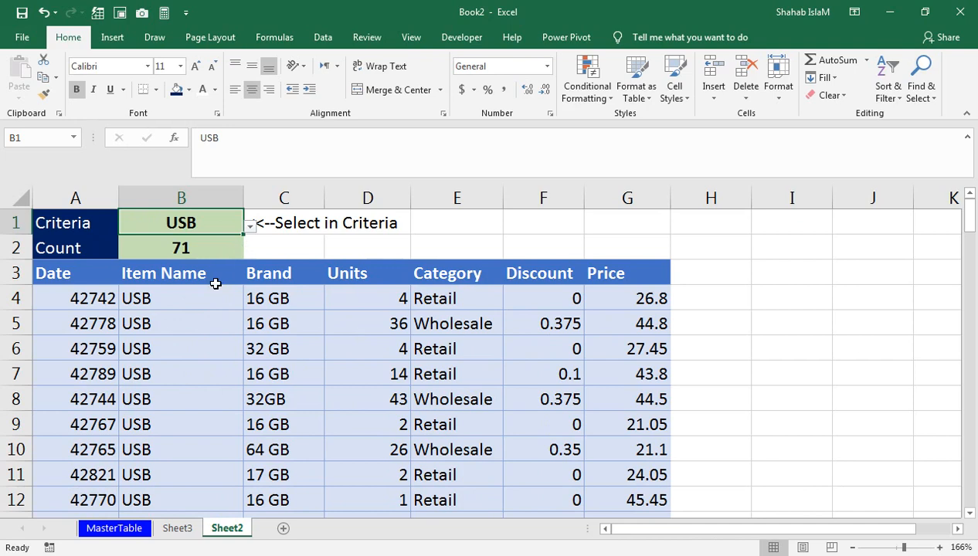
left_click(72, 340)
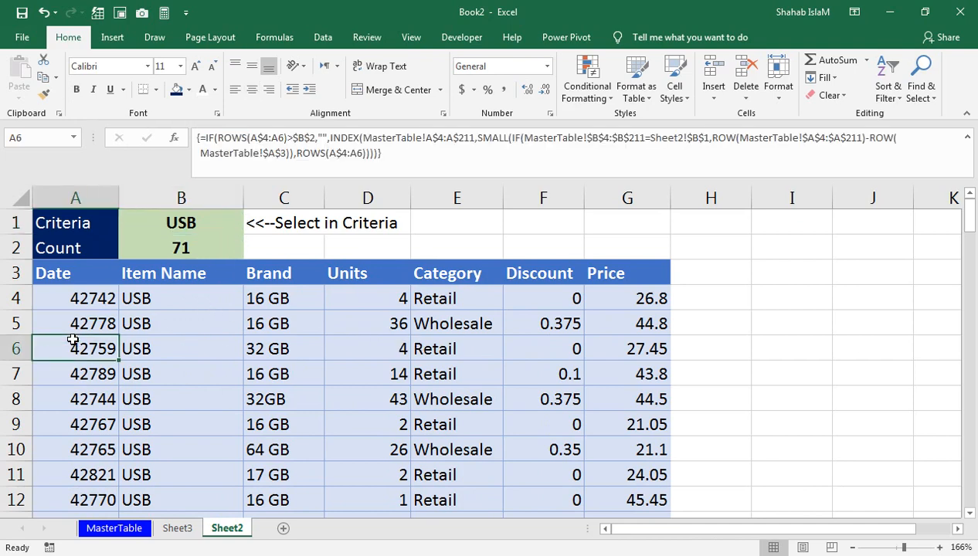
key("ctrl+Down")
key("ctrl+Up")
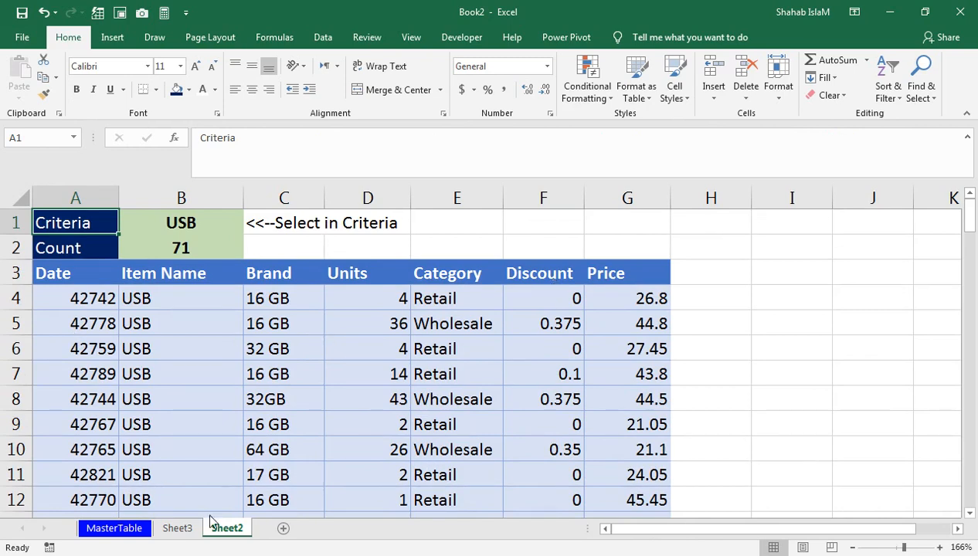
Step: Add the header Revenue in cell H3 of Sheet2, beside the Price column
left_click(138, 527)
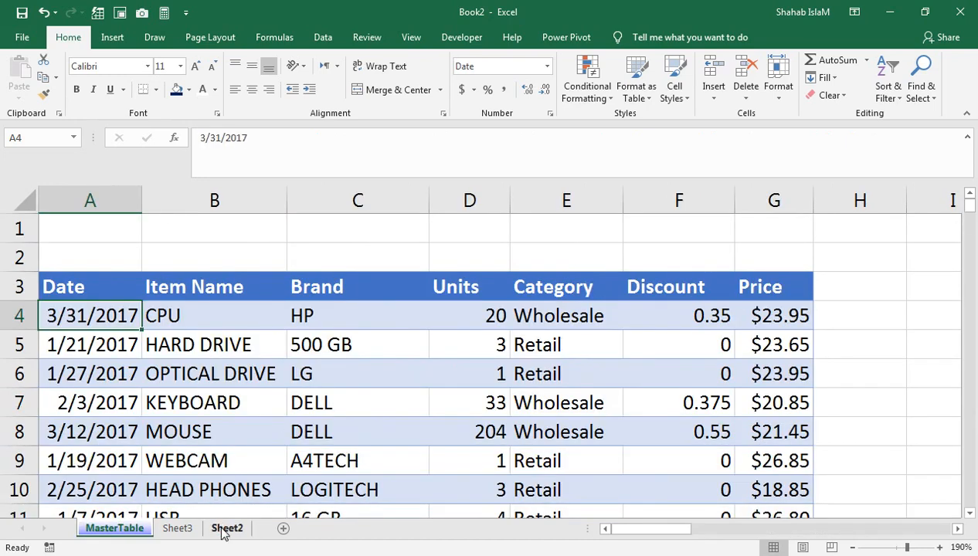
left_click(226, 527)
left_click(719, 273)
type("Revenue")
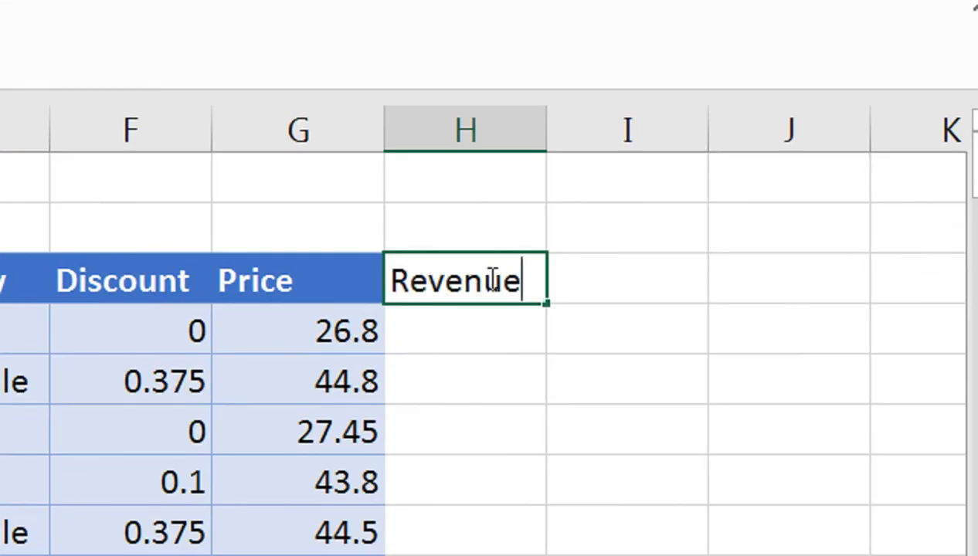
key("Return")
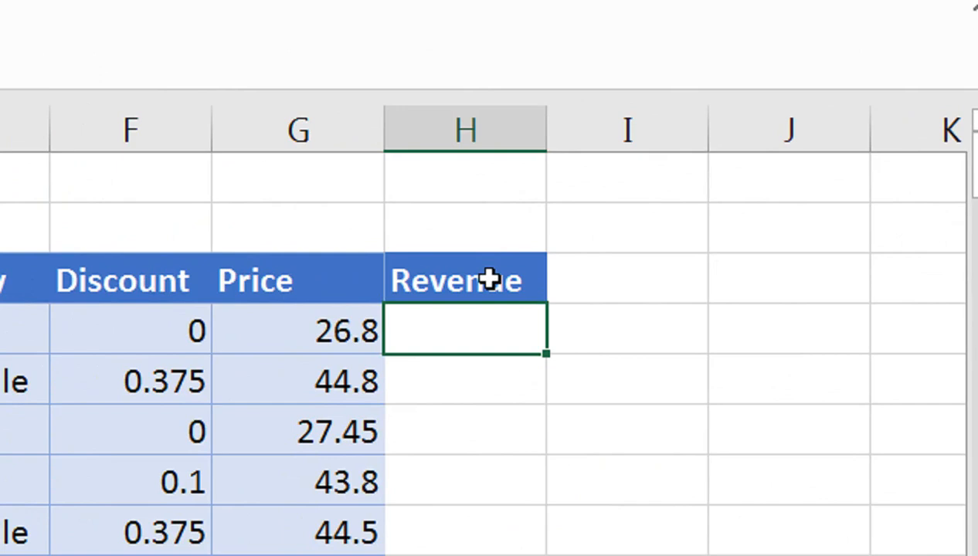
Step: Begin an IF formula in H4 that returns "" when G4="" and otherwise uses the ROUND function
type("=if")
key("Tab")
key("Left")
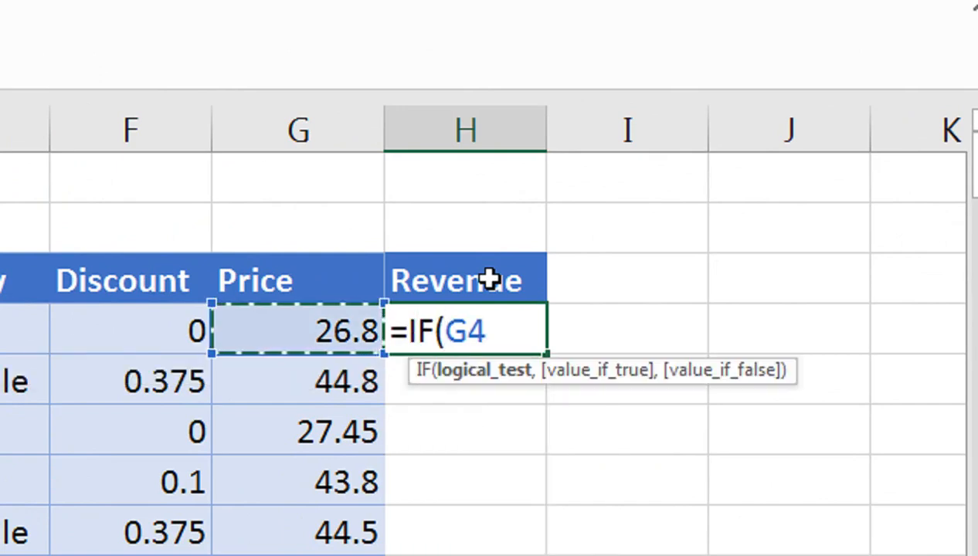
type("=\"\",\"\"")
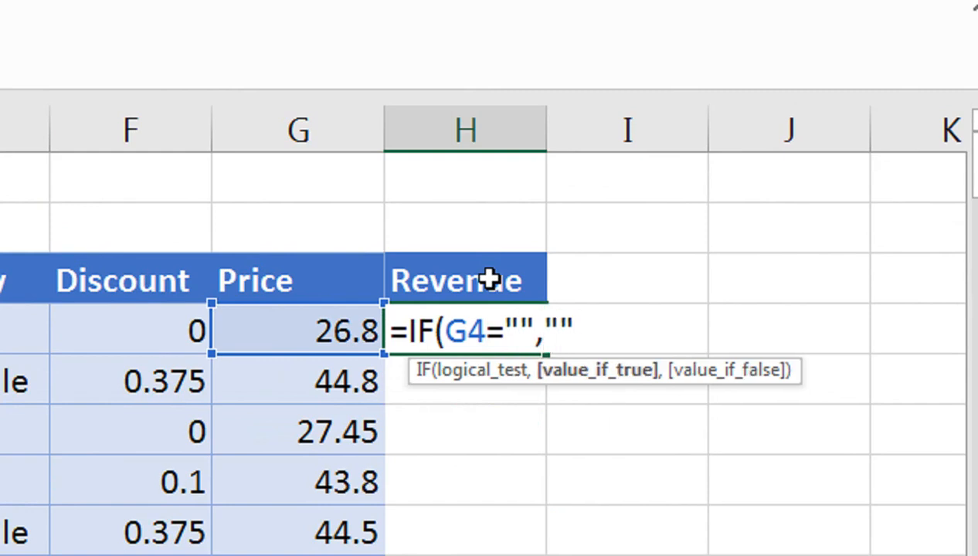
type(",ro")
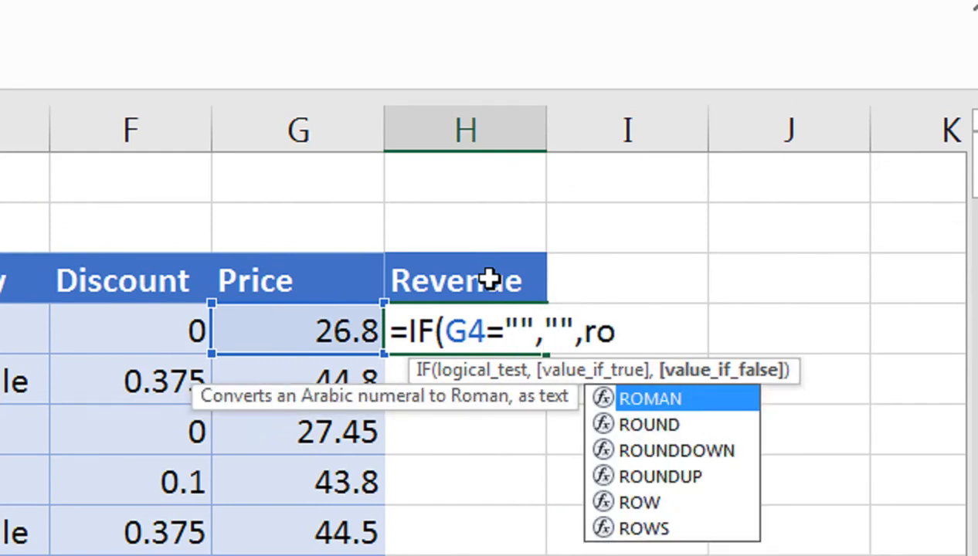
key("Down")
key("Tab")
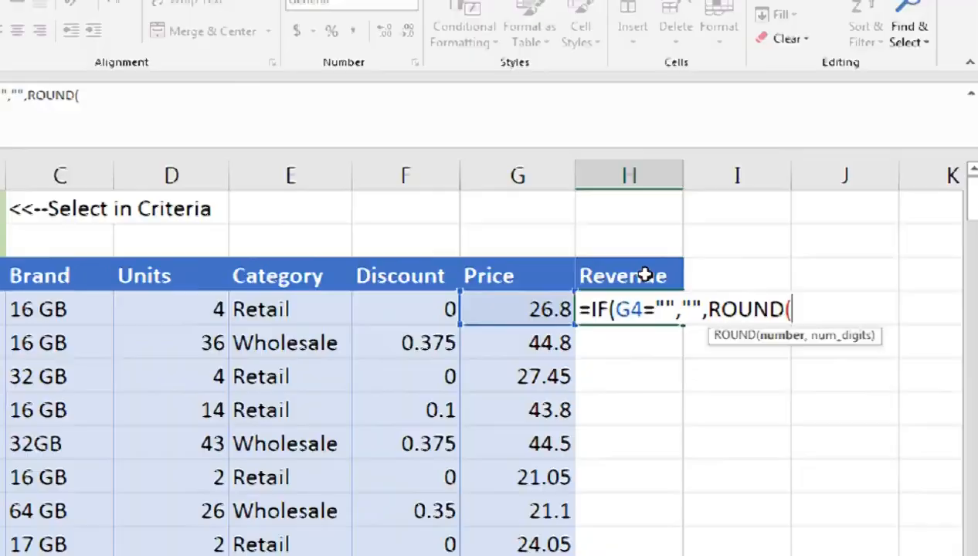
Step: Enter the product of units and price, D4*G4*, as the start of ROUND's number argument in H4
key("Left")
key("Left")
key("Left")
key("Left")
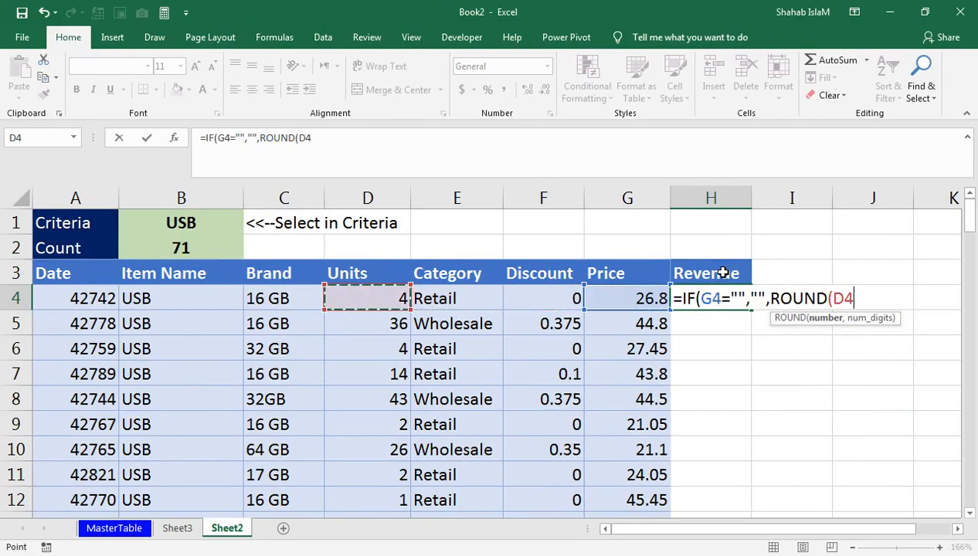
type("*")
key("Left")
key("Left")
key("Right")
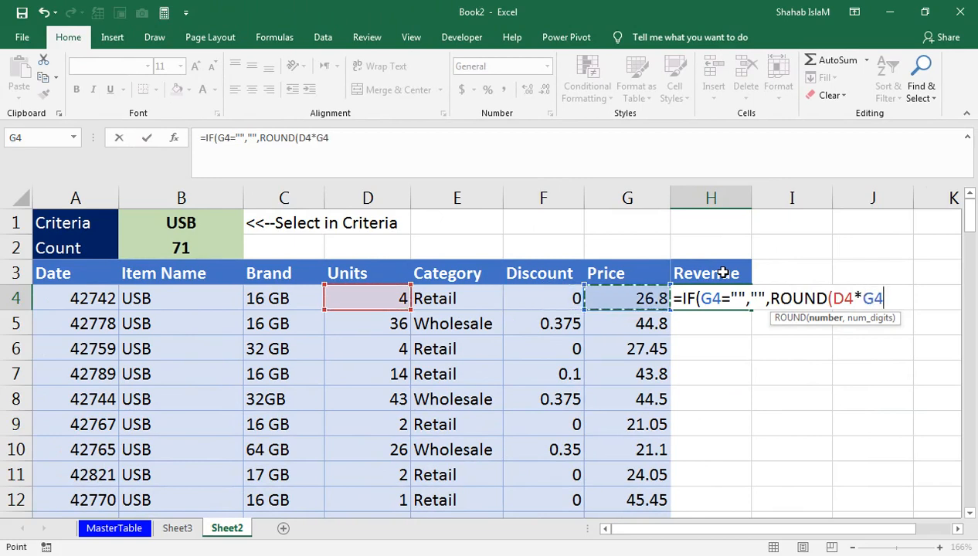
type("*")
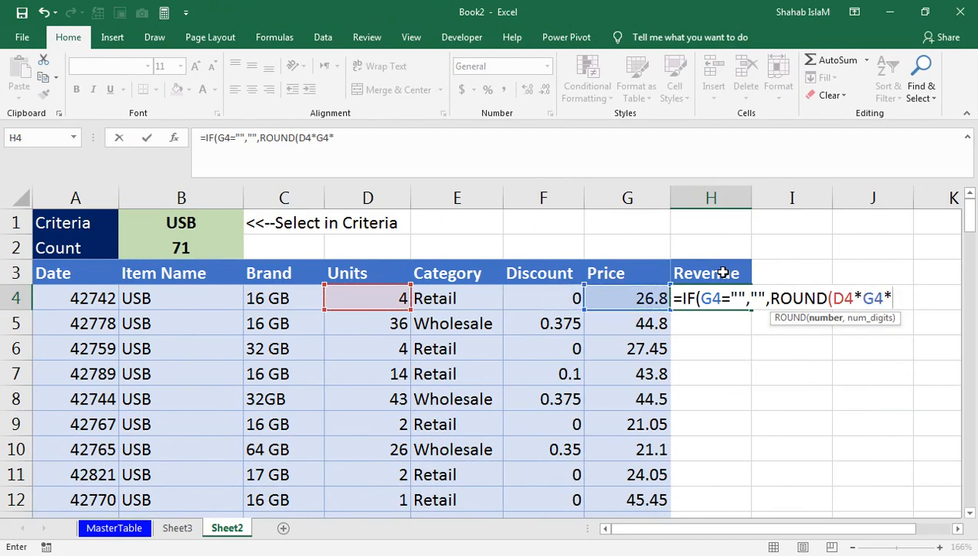
Step: Complete the H4 formula with the discount factor (1-F4) and rounding to 2 digits, and fill it down the Revenue column
type("(1")
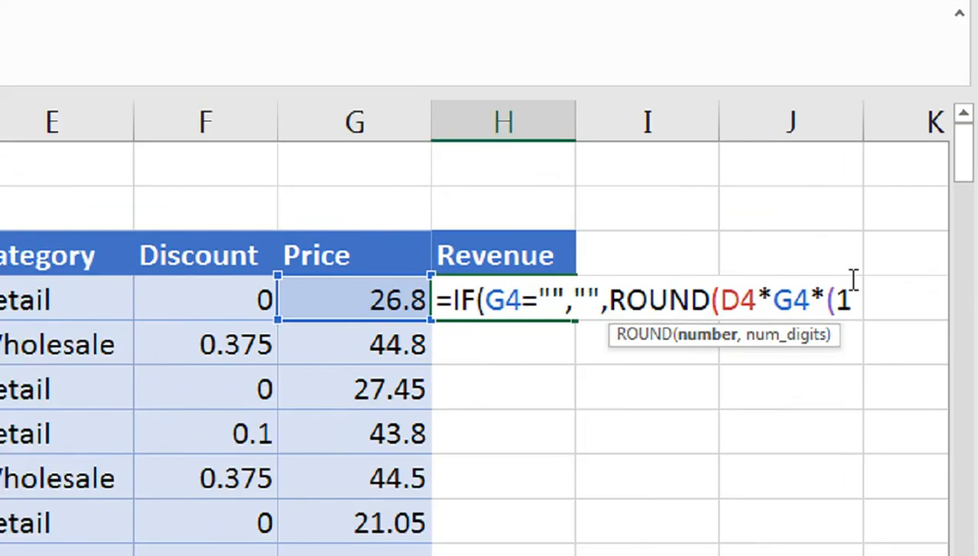
type("-")
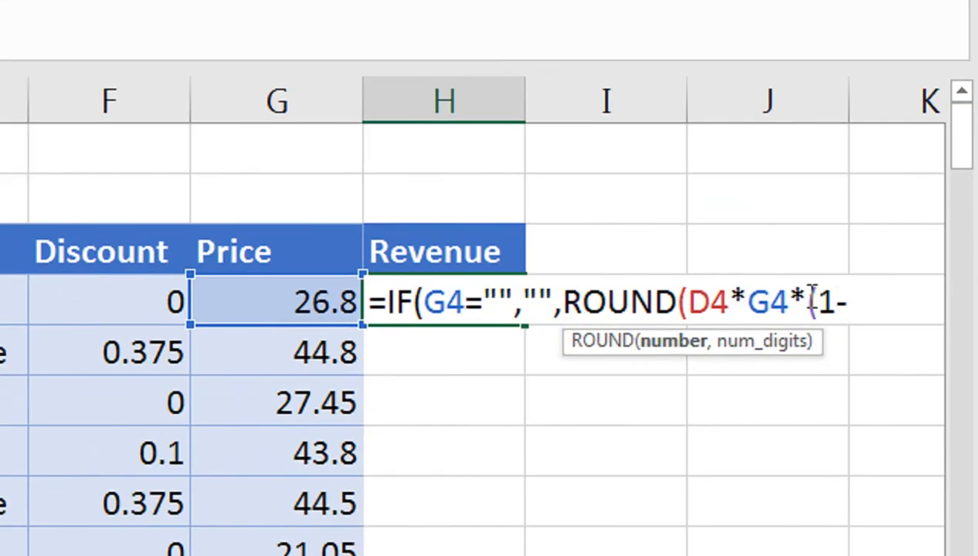
left_click(143, 303)
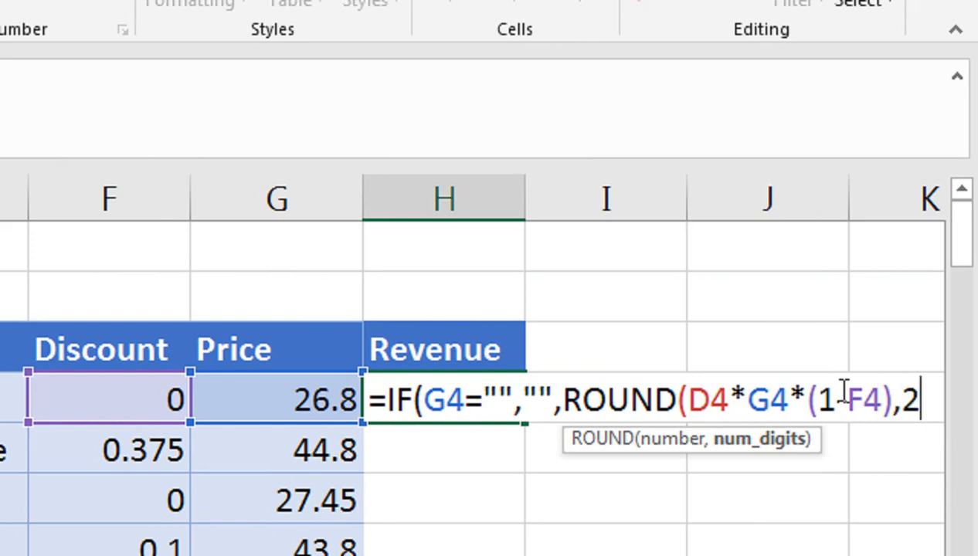
type("))")
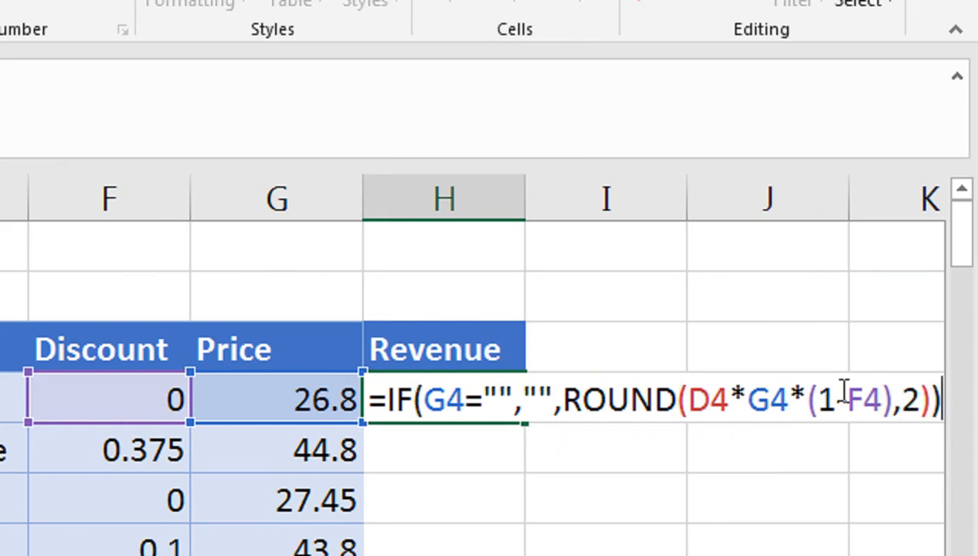
key("Return")
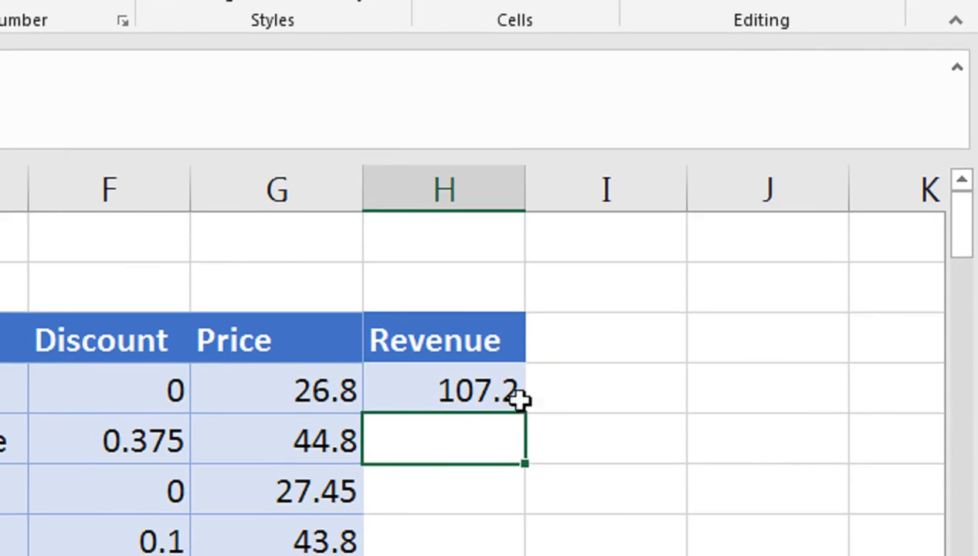
left_click(519, 397)
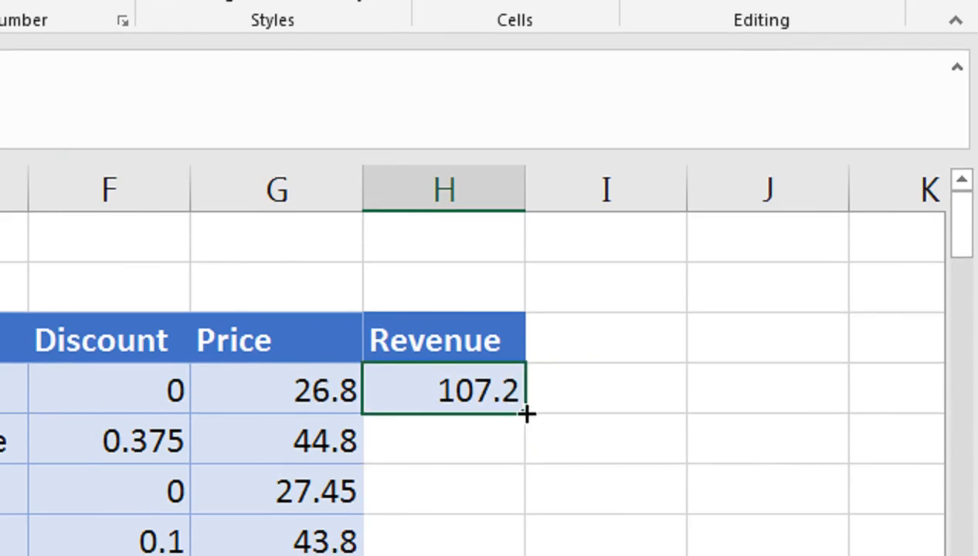
double_click(526, 412)
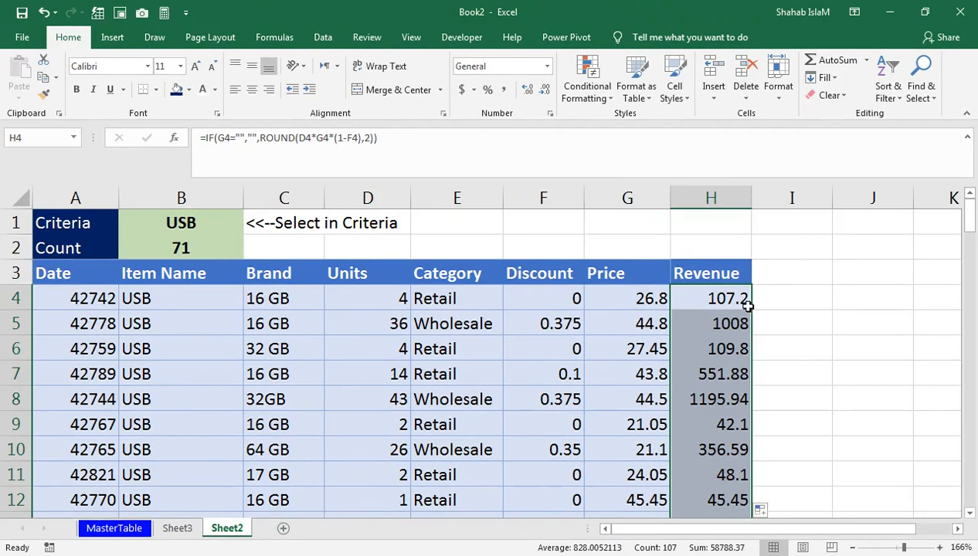